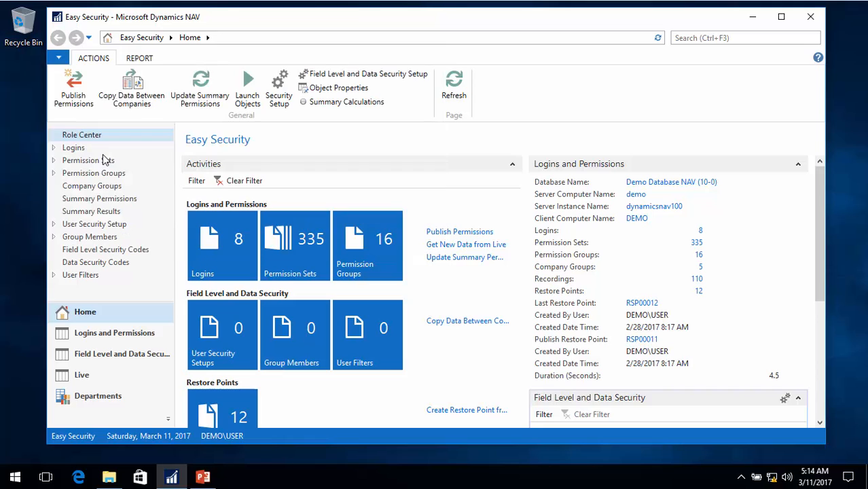
Switch the active company to CRONUS North America
click(201, 83)
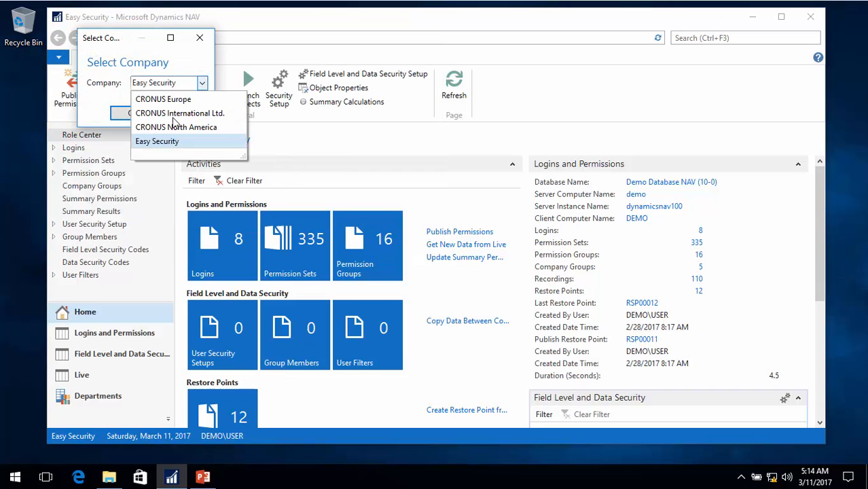
click(170, 125)
click(129, 113)
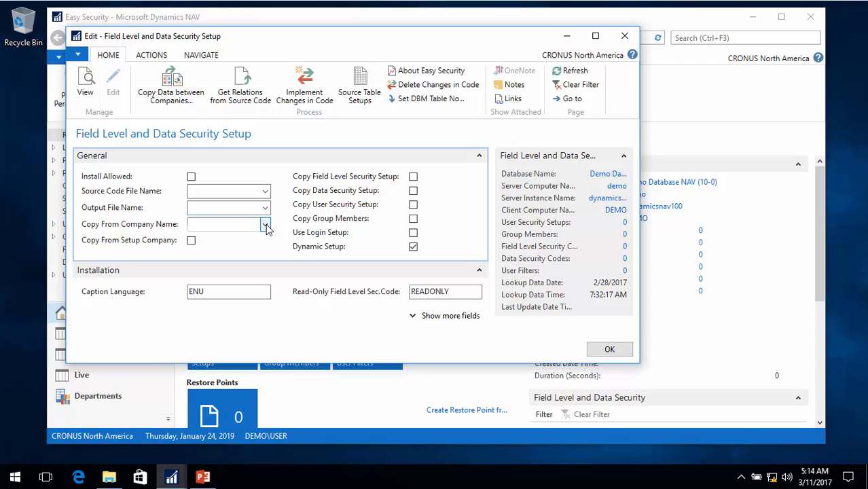
In the Field Level and Data Security Setup, copy from company Easy Security with Copy From Setup Company, Copy Field Level and Copy Data Security Setup enabled
click(266, 227)
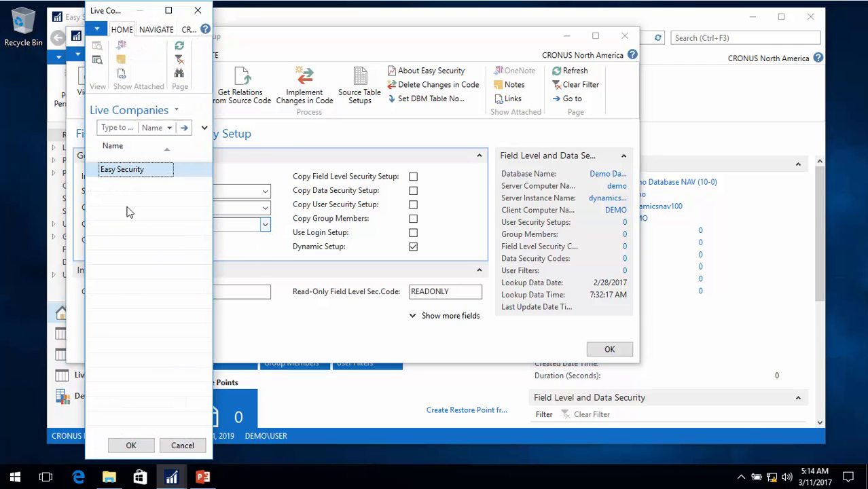
click(131, 445)
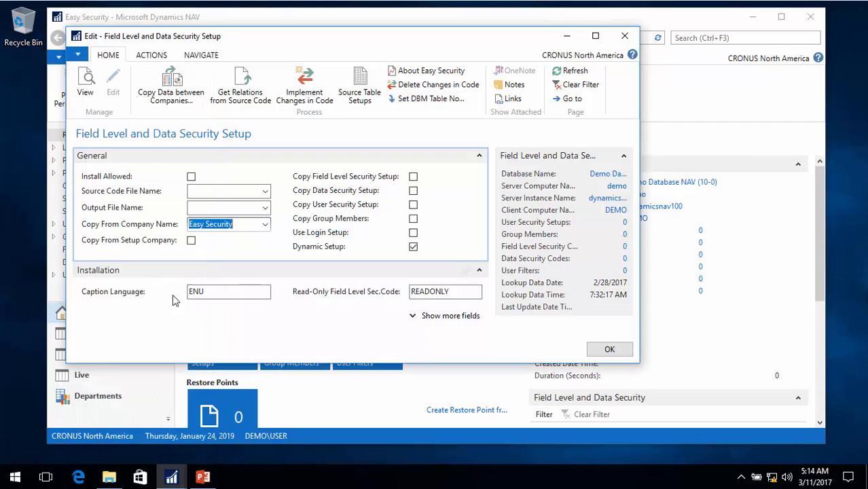
click(191, 243)
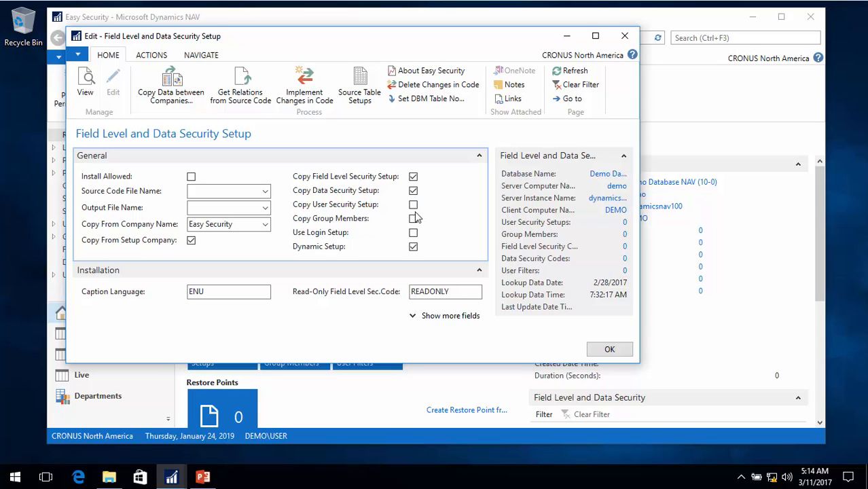
click(610, 349)
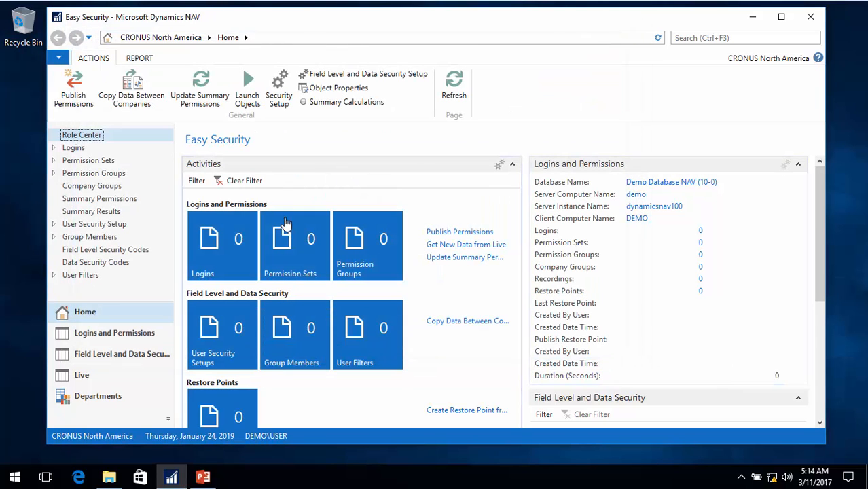
Run the copy of field level and data security data between companies from the Field Level and Data Security Setup
click(322, 73)
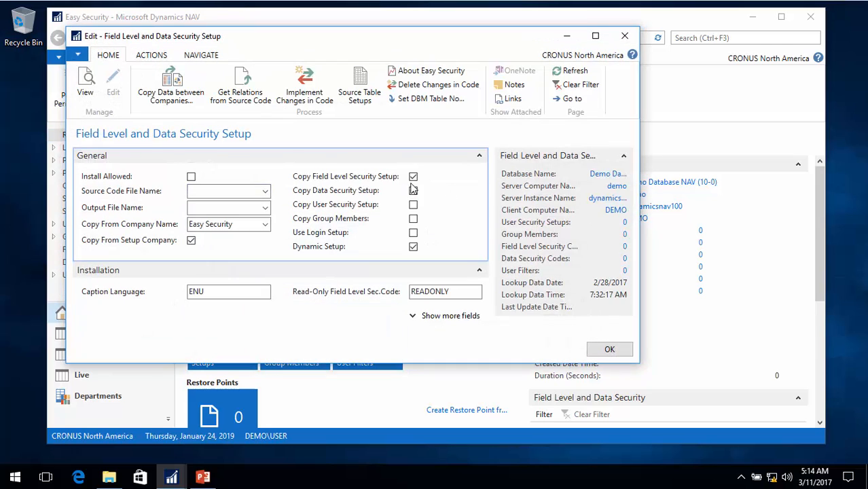
click(167, 87)
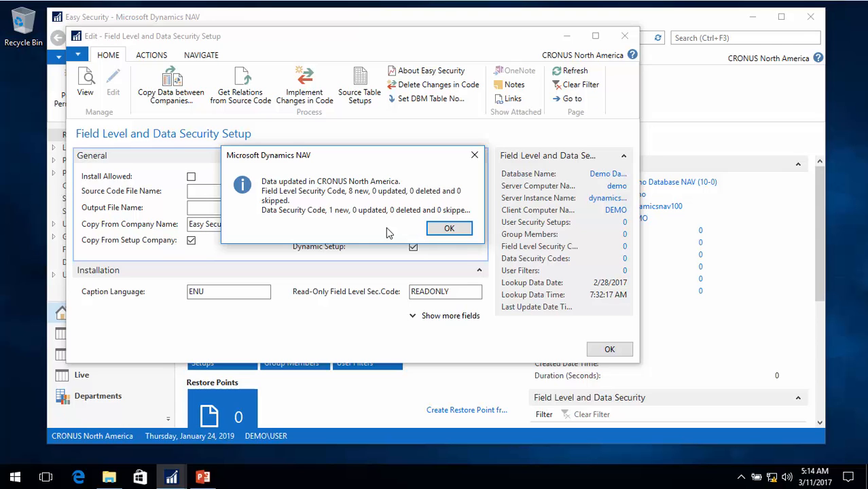
key(Return)
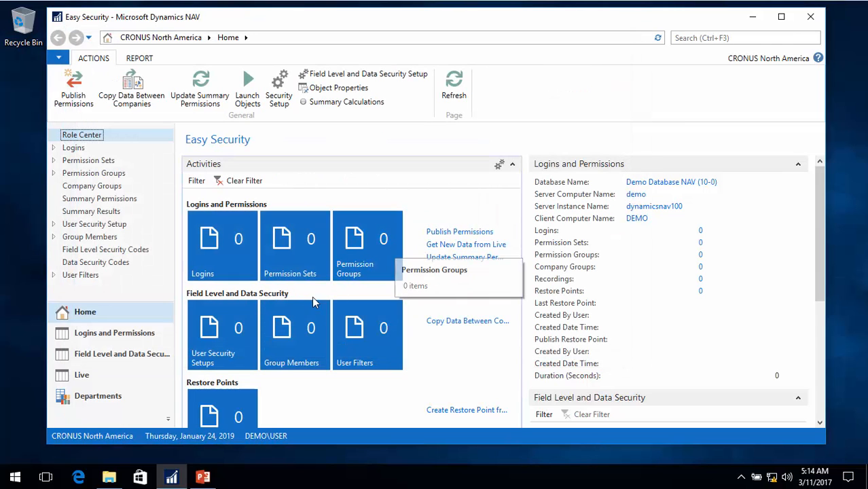
Create a user security setup entry with a blank user ID for source table 18
click(77, 225)
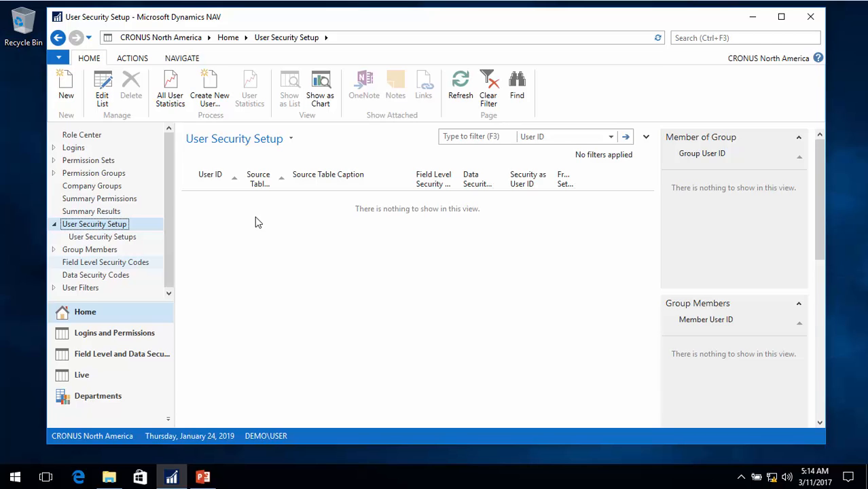
click(74, 98)
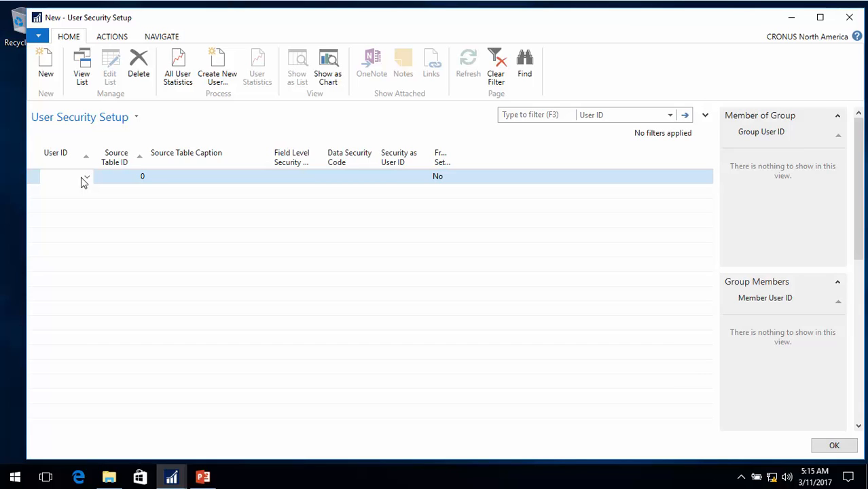
key(Tab)
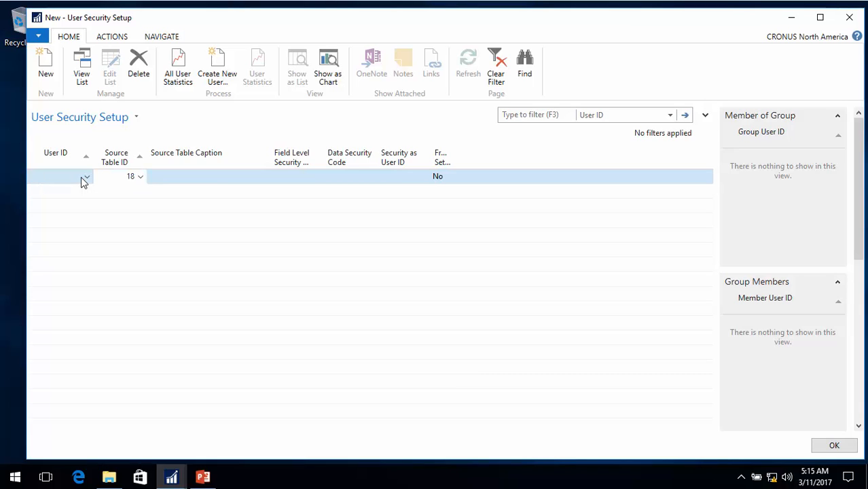
text(18)
key(Tab)
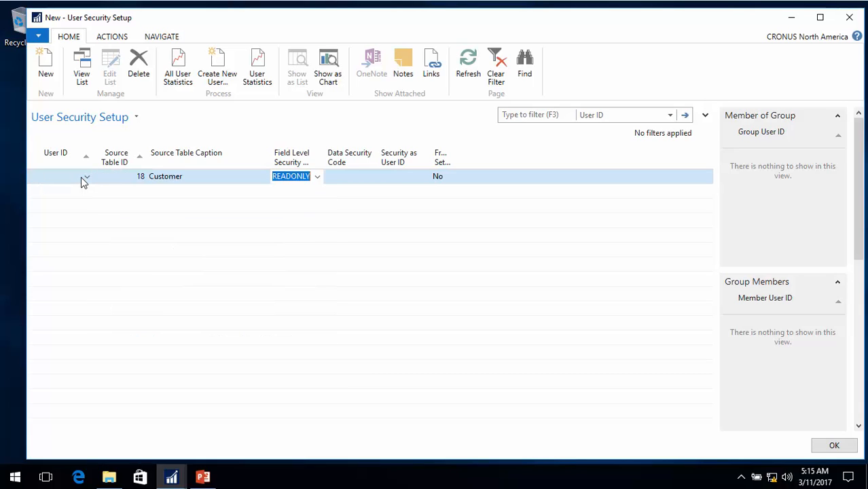
Keep READONLY as the blank-user entry's field level security code and set its data security code to DOMESTIC
click(318, 178)
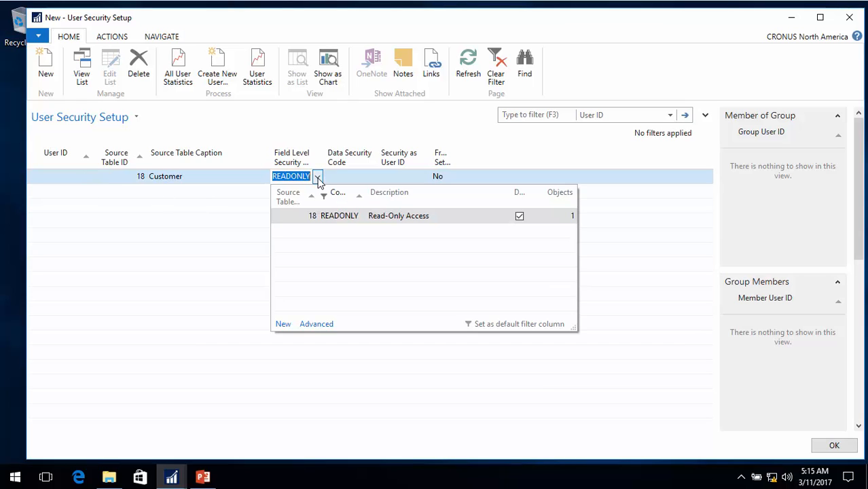
click(345, 175)
click(371, 176)
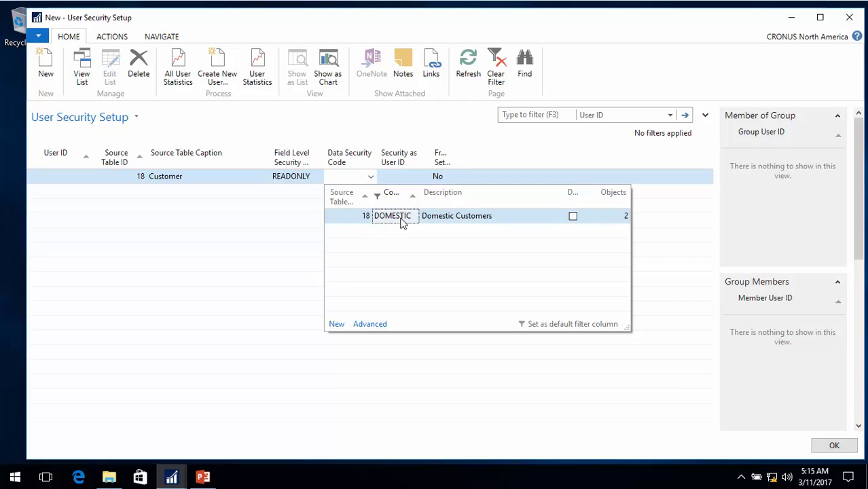
click(400, 218)
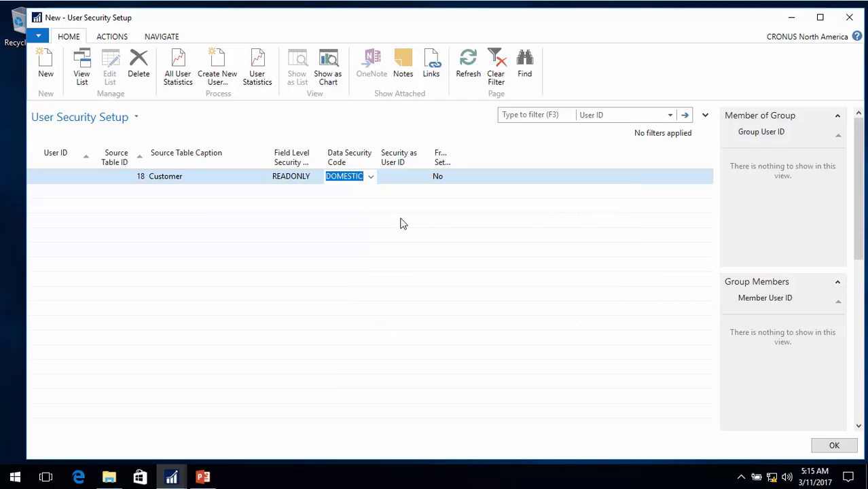
key(shift+Tab)
key(shift+Tab)
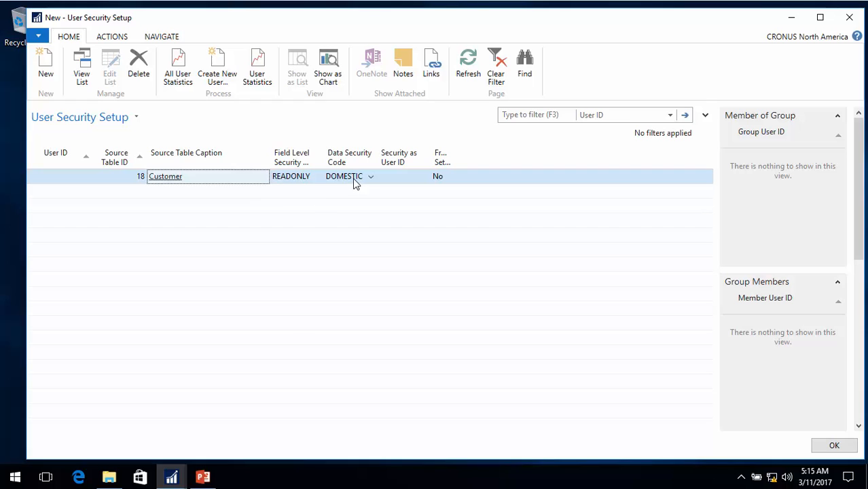
Start a second user security setup entry and assign it the user ID DEMO\USER
click(76, 190)
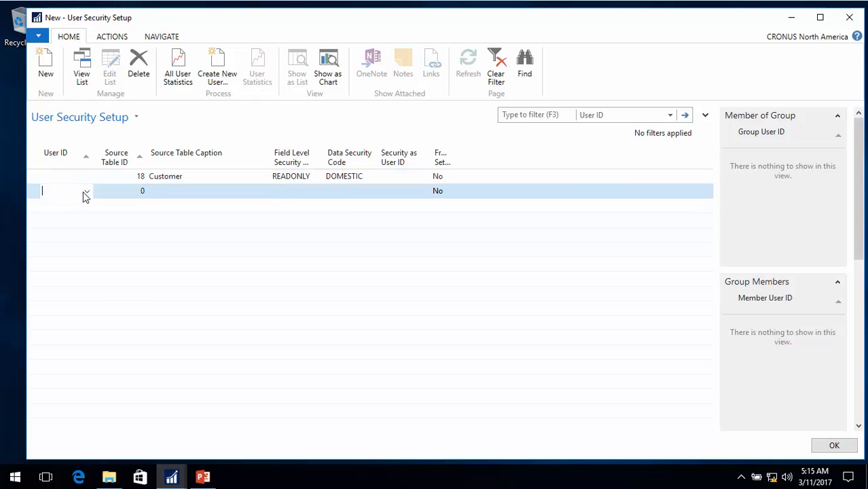
click(85, 193)
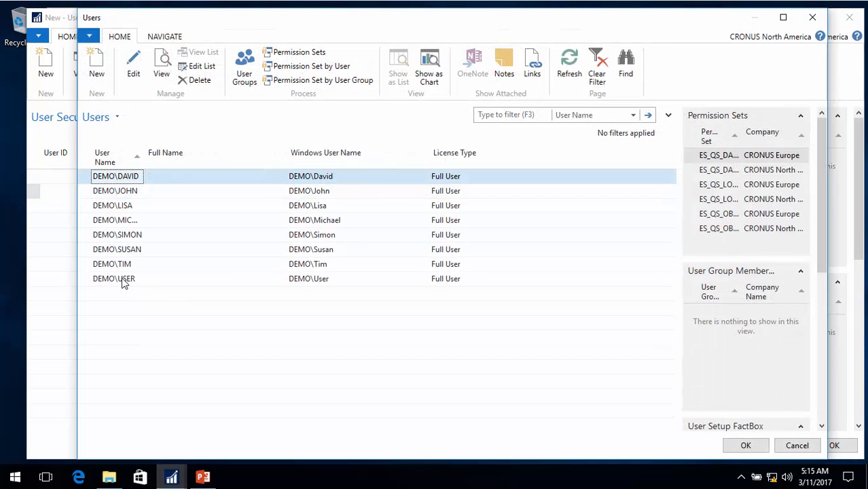
click(123, 279)
key(Tab)
key(Tab)
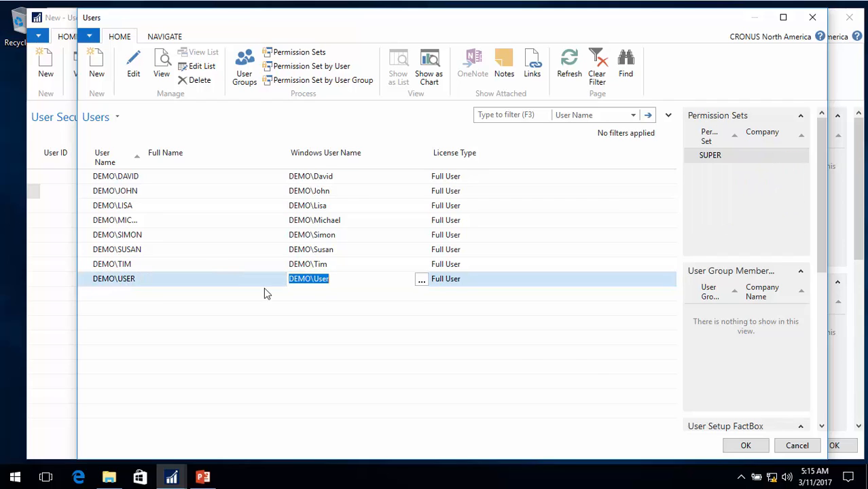
click(746, 445)
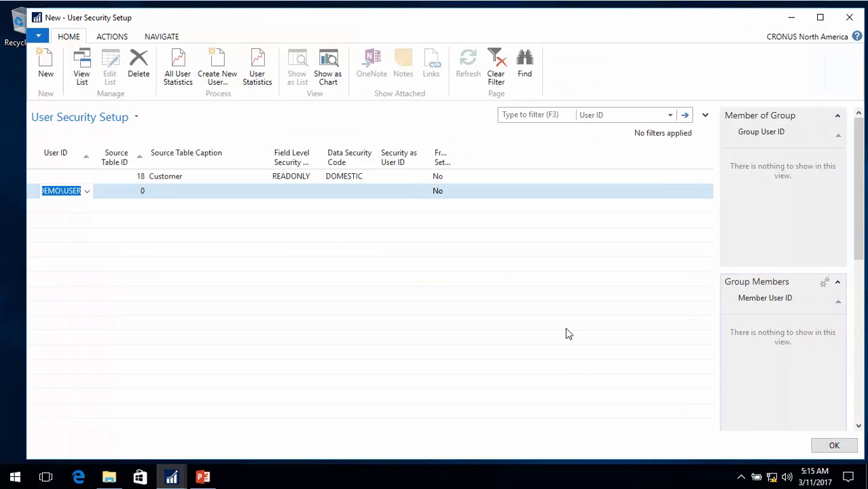
Set source table 18 for the DEMO\USER entry and leave its field level and data security codes blank
key(Tab)
text(18)
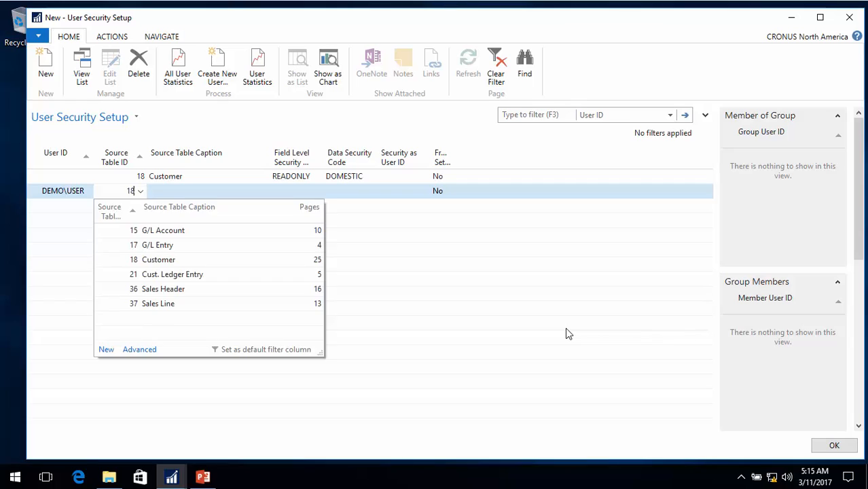
key(Tab)
key(Delete)
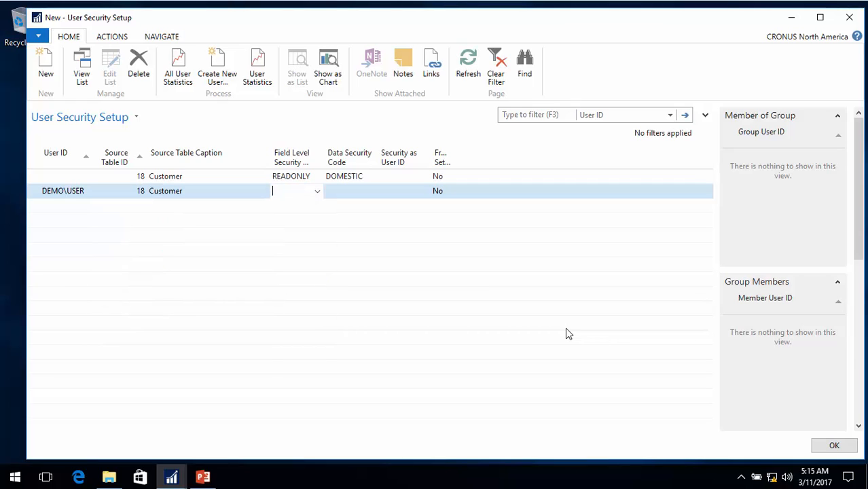
key(Tab)
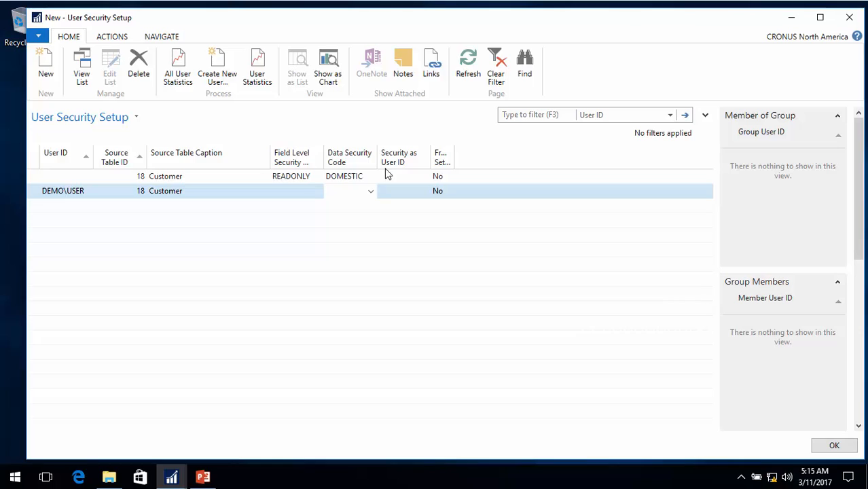
key(Tab)
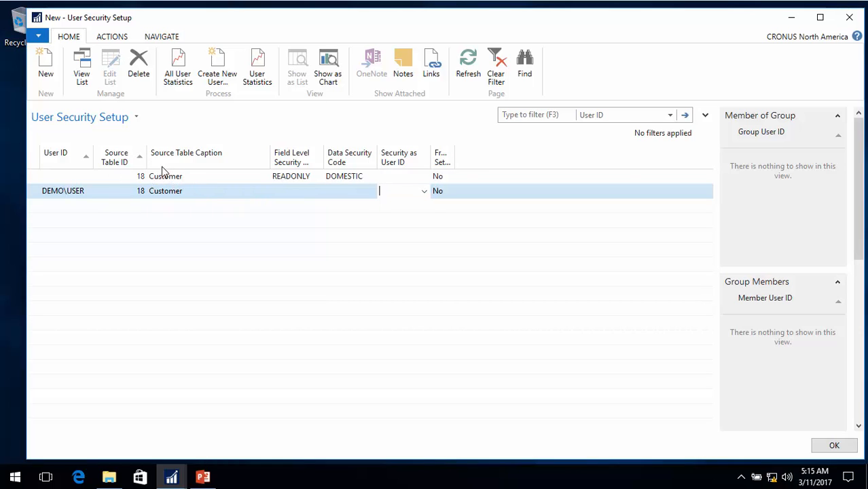
key(Tab)
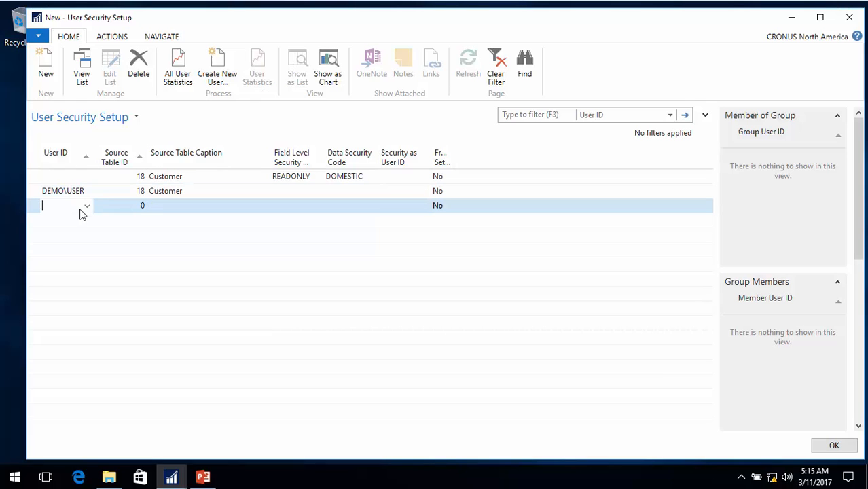
Add an entry for the first listed user with source table 18, no field level security code, and data security code DOMESTIC
click(85, 208)
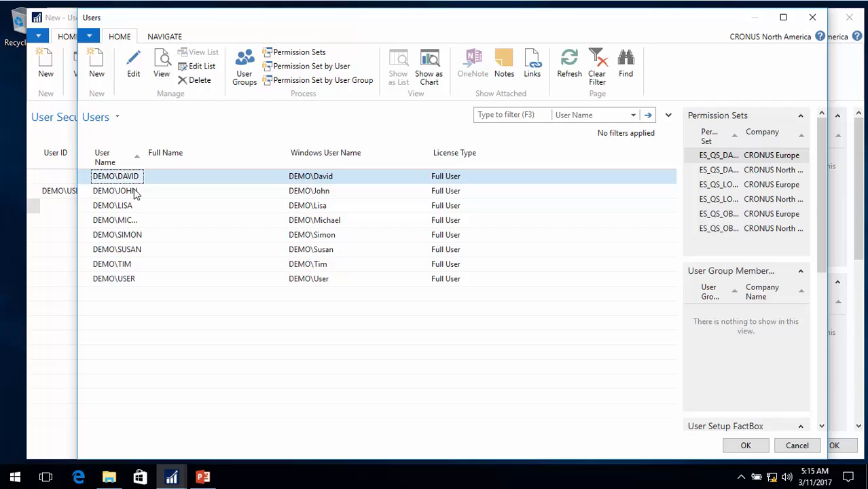
double_click(131, 181)
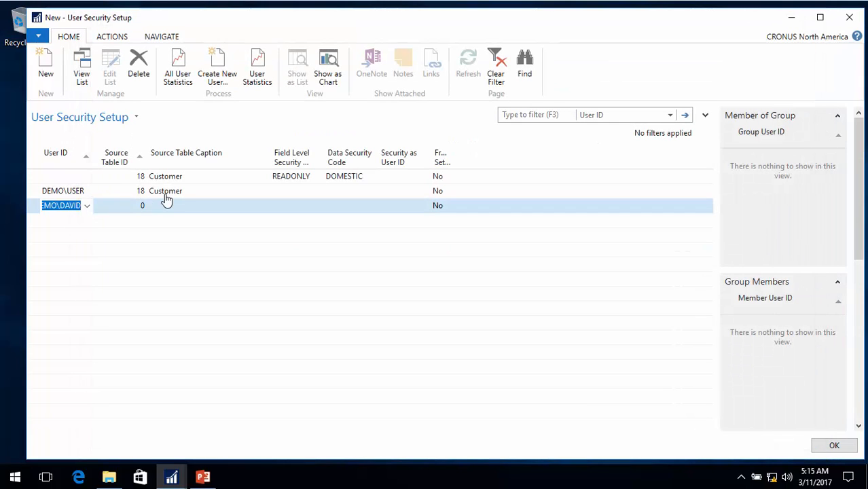
text(18)
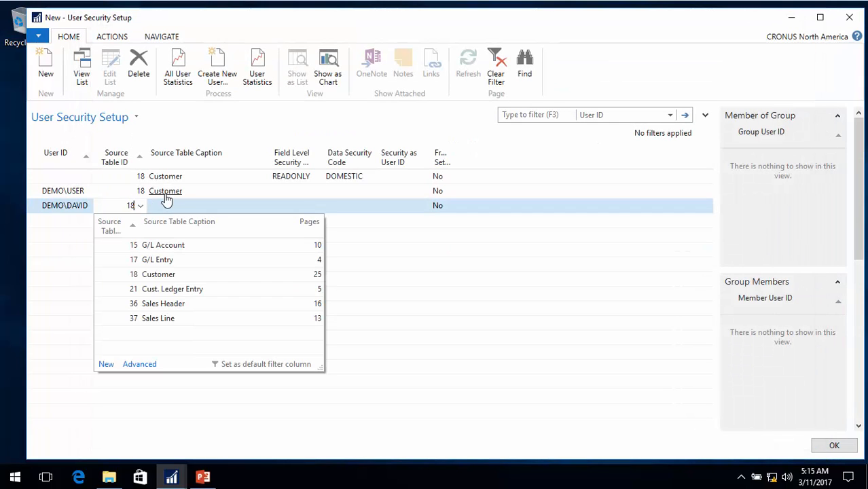
key(Tab)
key(BackSpace)
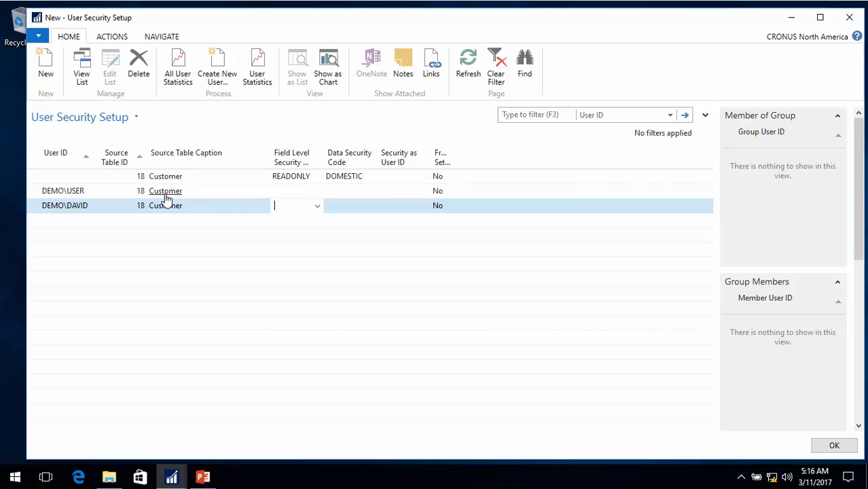
key(Tab)
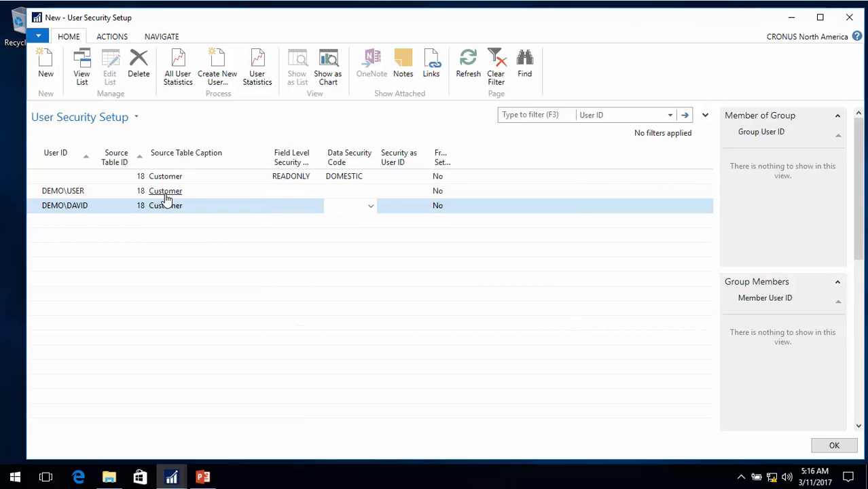
text(d)
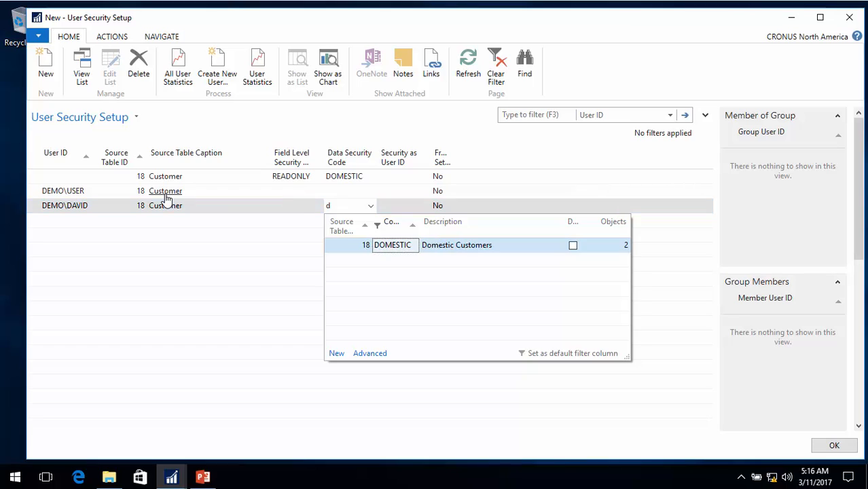
key(Return)
key(Up)
key(Up)
key(shift+Tab)
key(shift+Tab)
key(shift+Tab)
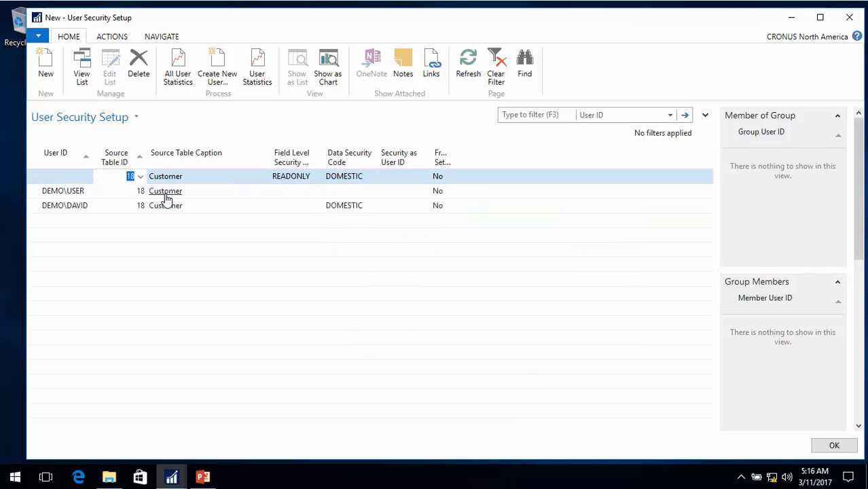
key(Down)
key(Down)
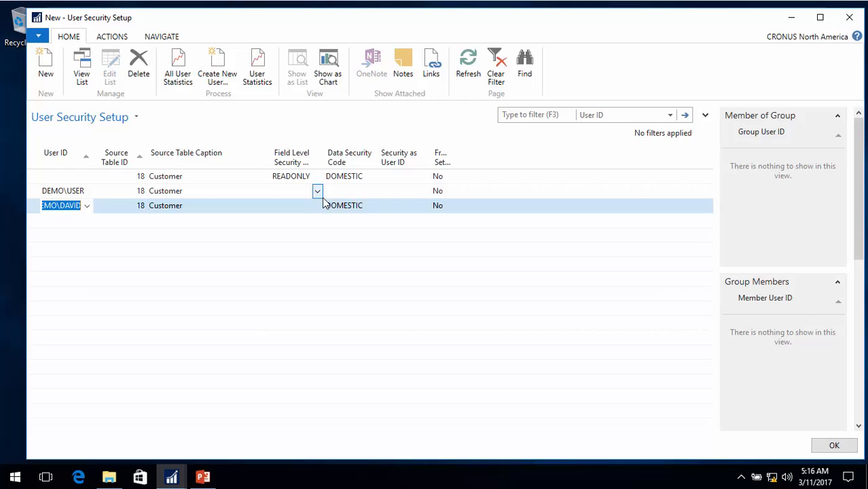
View the field level and data security statistics for all users
click(176, 64)
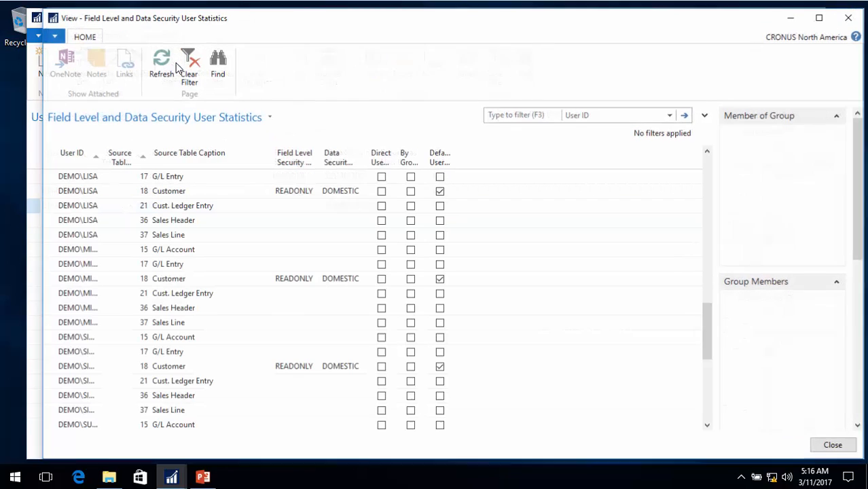
Examine whether direct, group or default setup applies to each user's Customer table in the statistics, and return to the user security setup list
scroll(193, 224, up, 5)
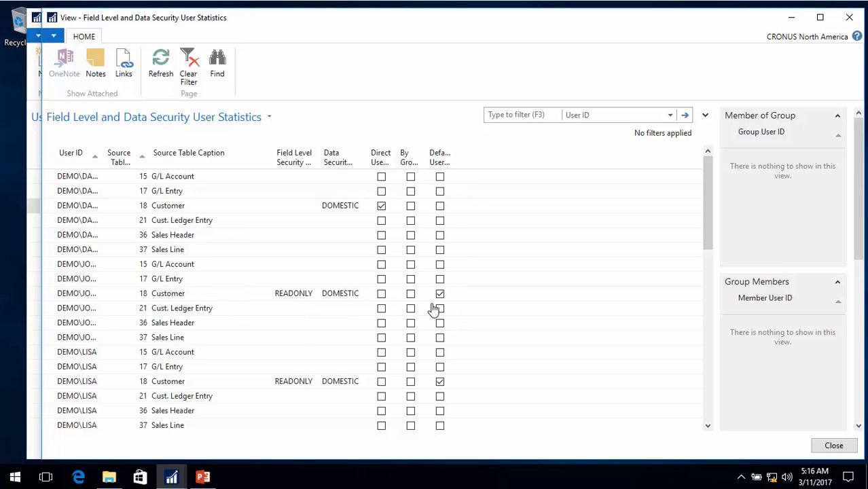
scroll(364, 333, down, 6)
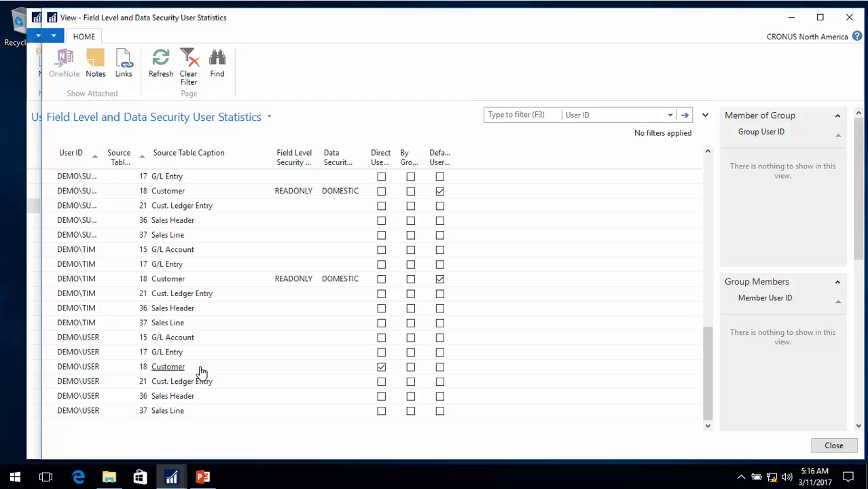
click(201, 369)
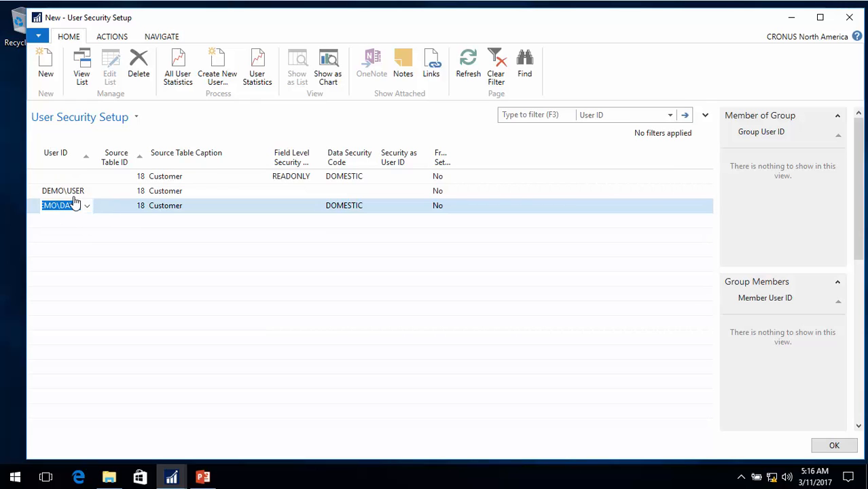
key(Escape)
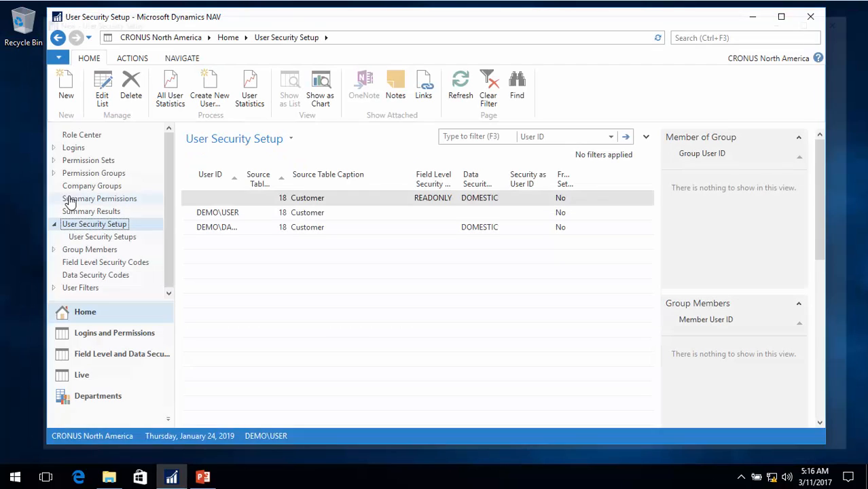
Create a group members entry with the first listed user as group user ID and the third listed user as member user ID
click(81, 250)
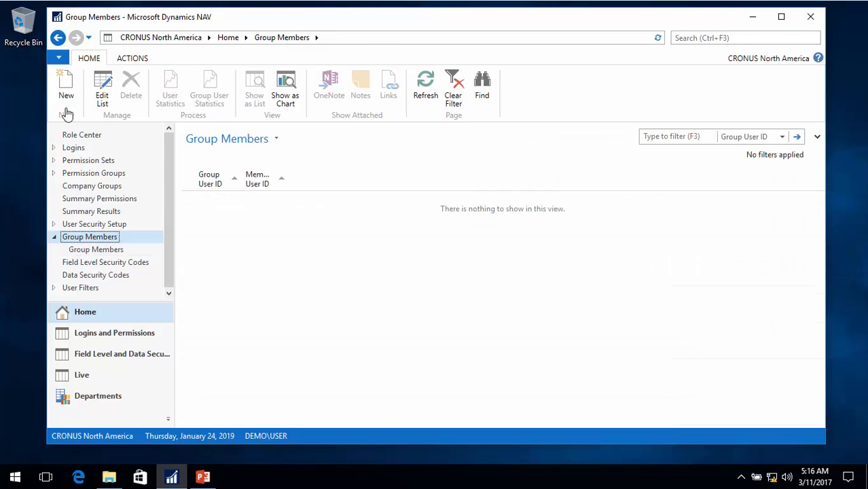
click(66, 89)
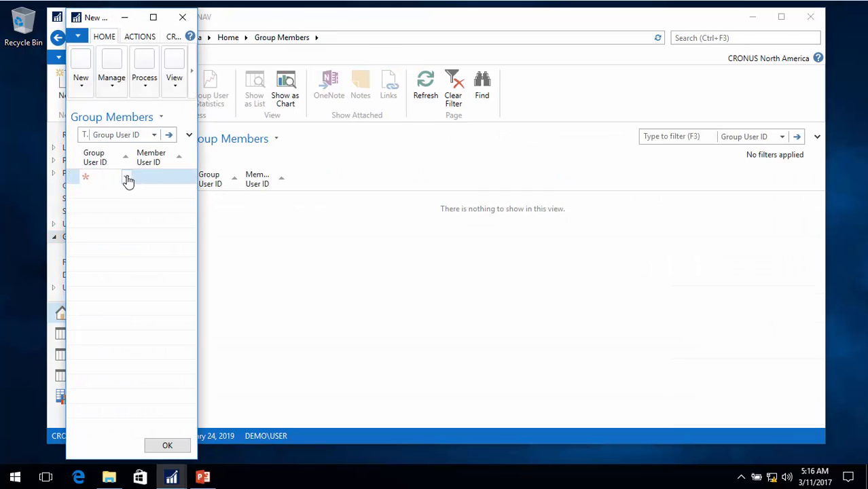
click(128, 180)
click(127, 179)
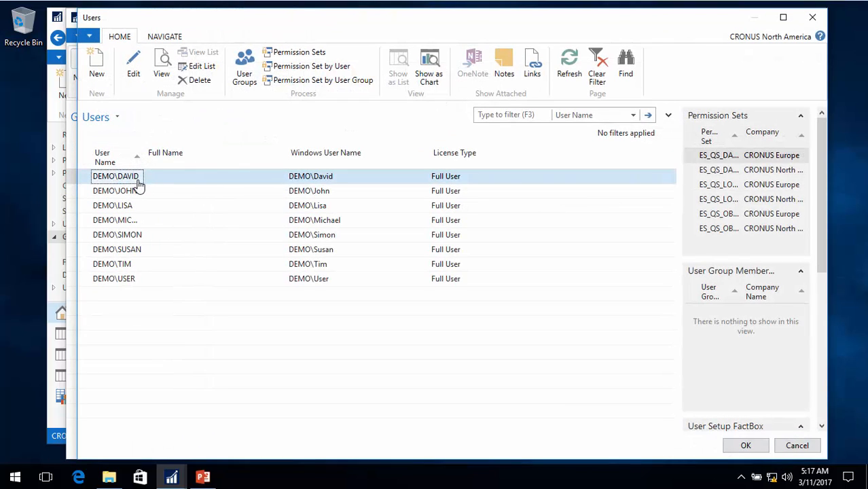
double_click(136, 180)
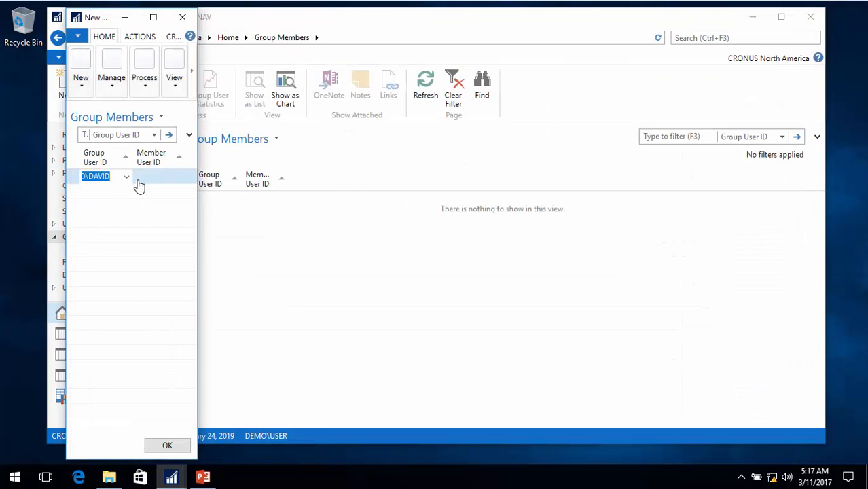
click(179, 179)
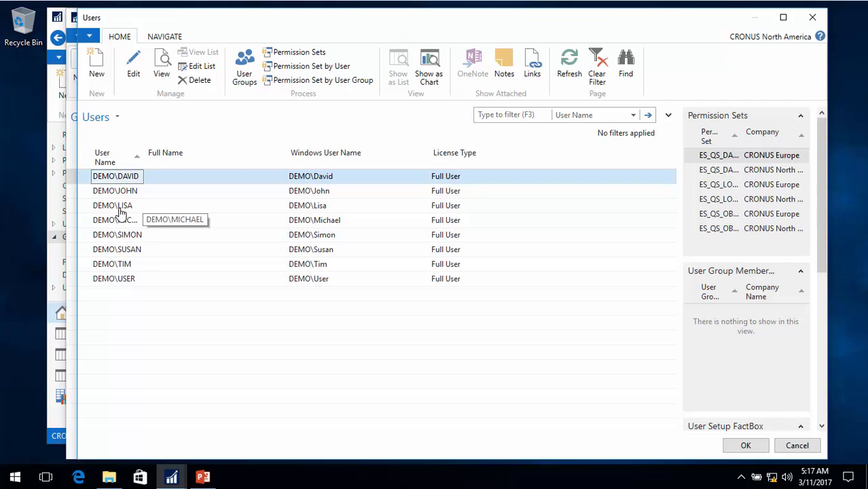
click(119, 207)
double_click(120, 207)
key(Return)
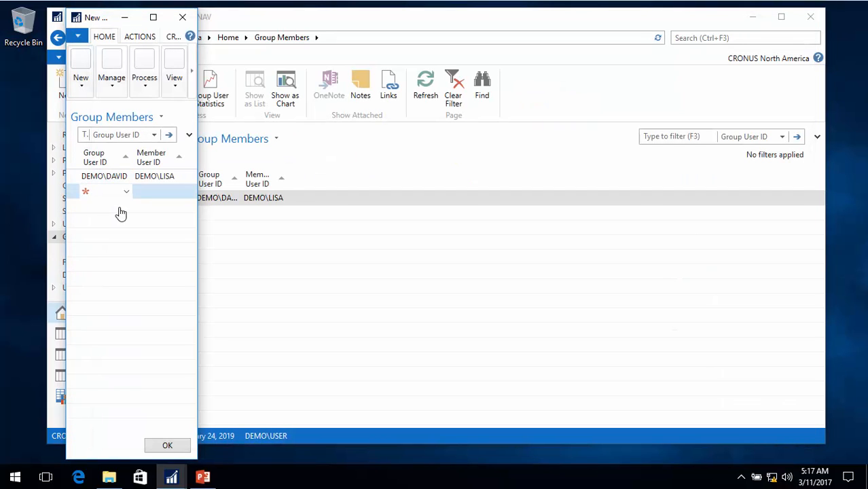
Add the sixth listed user as a second member under the same group user ID and close the group members editor
key(F8)
key(Return)
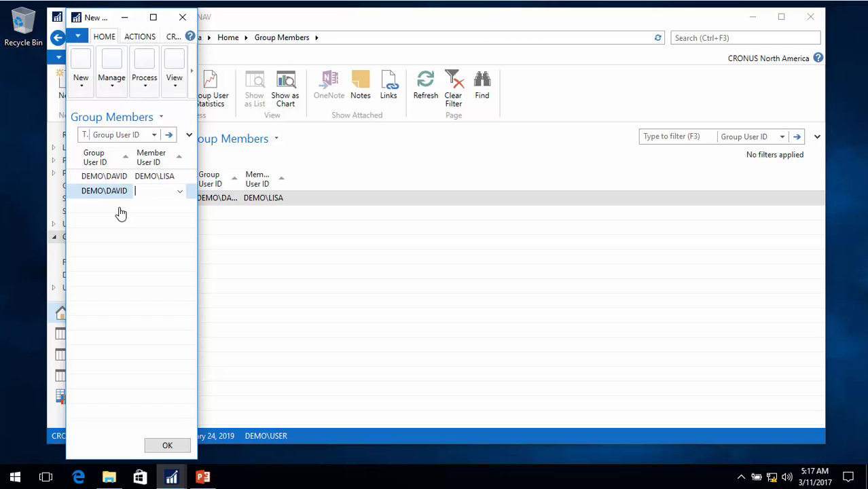
click(180, 191)
double_click(126, 251)
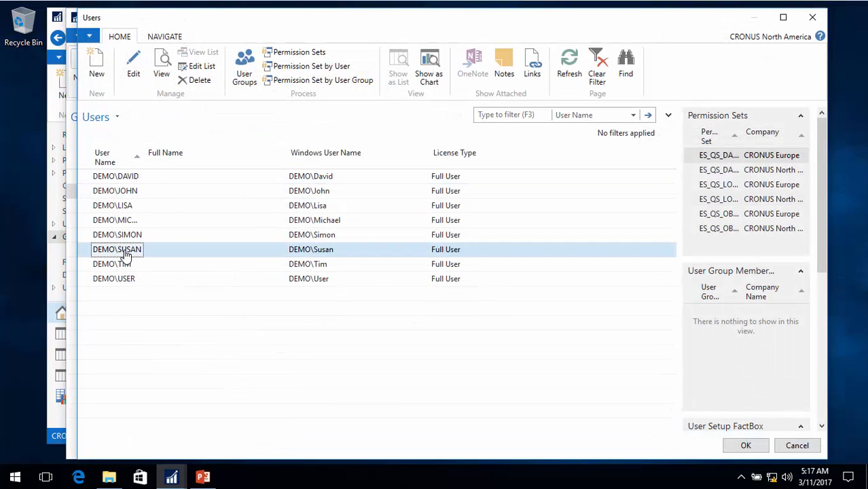
key(Up)
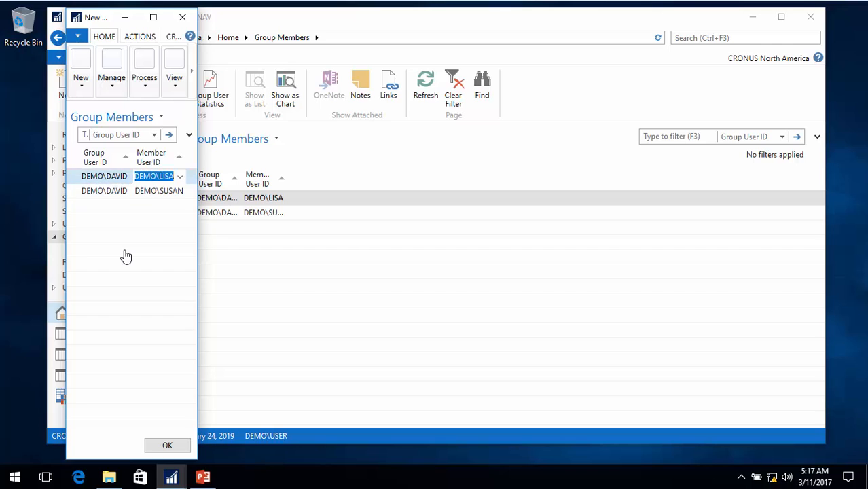
key(Down)
key(Up)
key(Left)
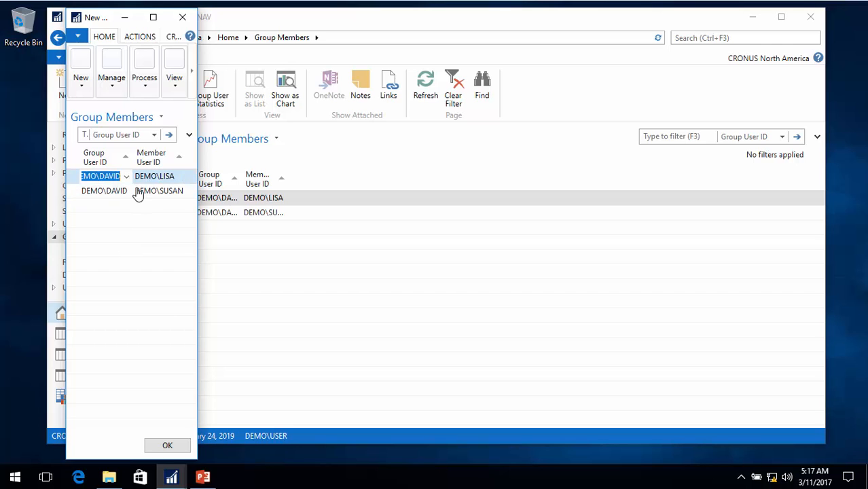
key(Escape)
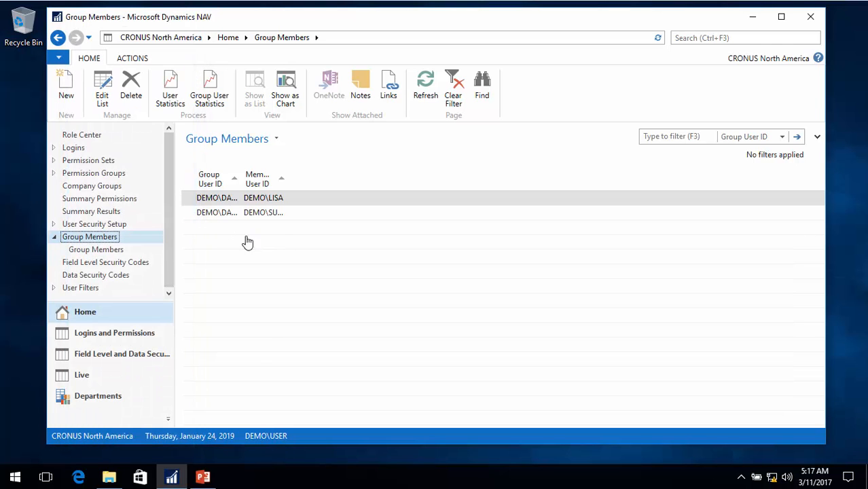
Check the group user's members in the user security setup and review the Customer table security of all users in the statistics
click(101, 226)
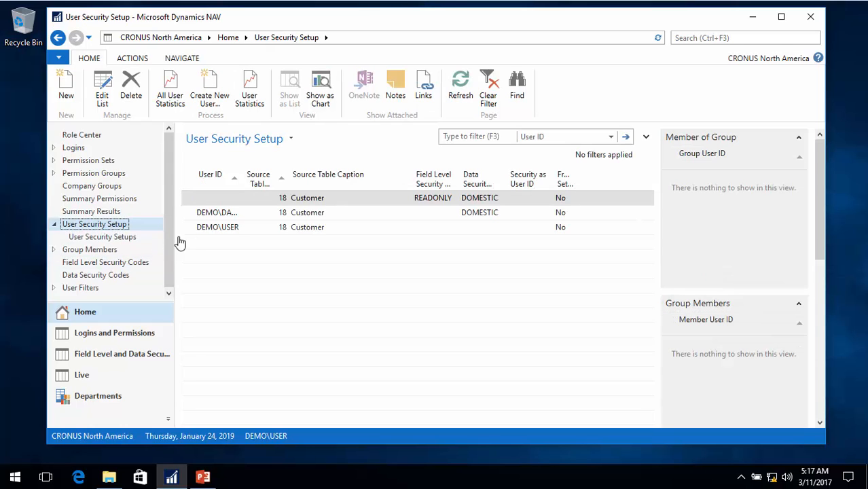
click(226, 214)
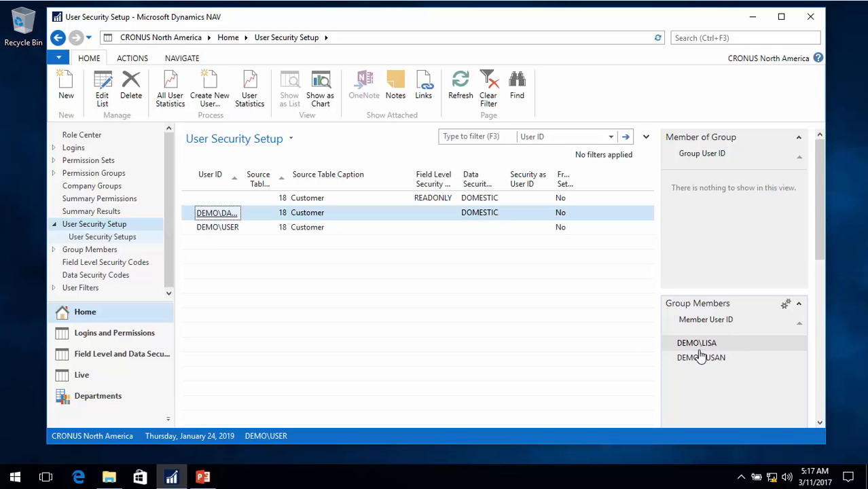
click(173, 92)
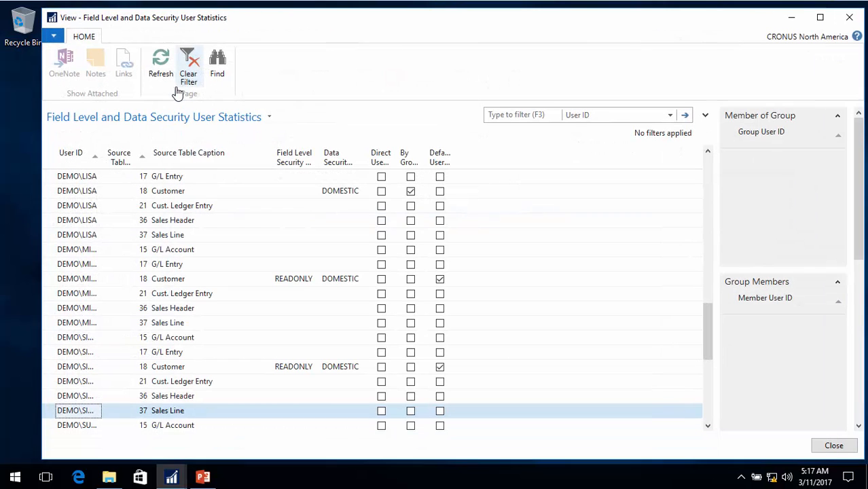
scroll(158, 211, up, 5)
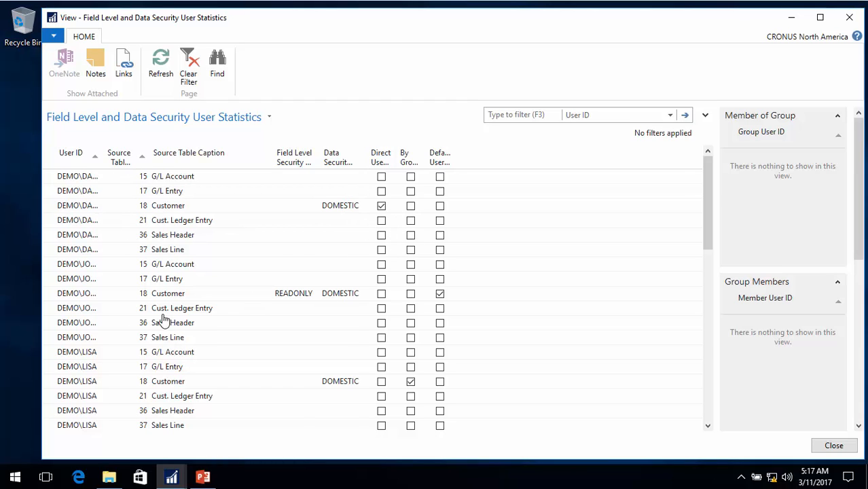
scroll(163, 320, down, 1)
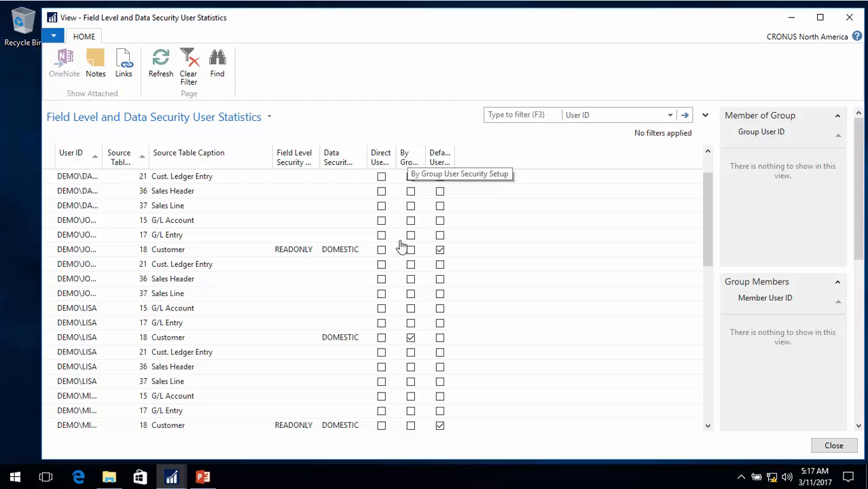
scroll(316, 339, up, 1)
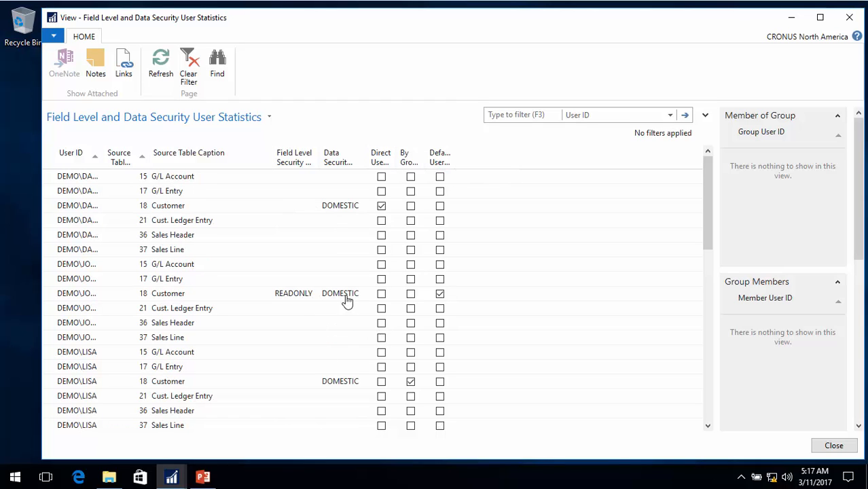
scroll(333, 374, down, 6)
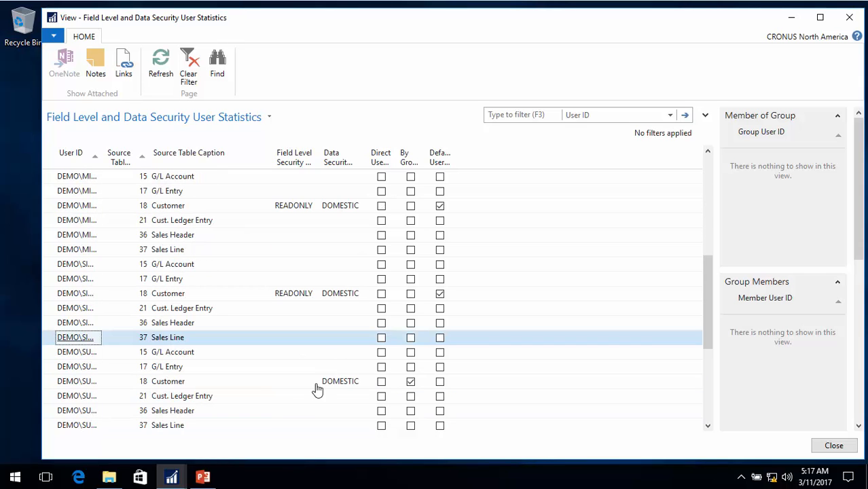
scroll(299, 389, down, 1)
scroll(343, 411, down, 3)
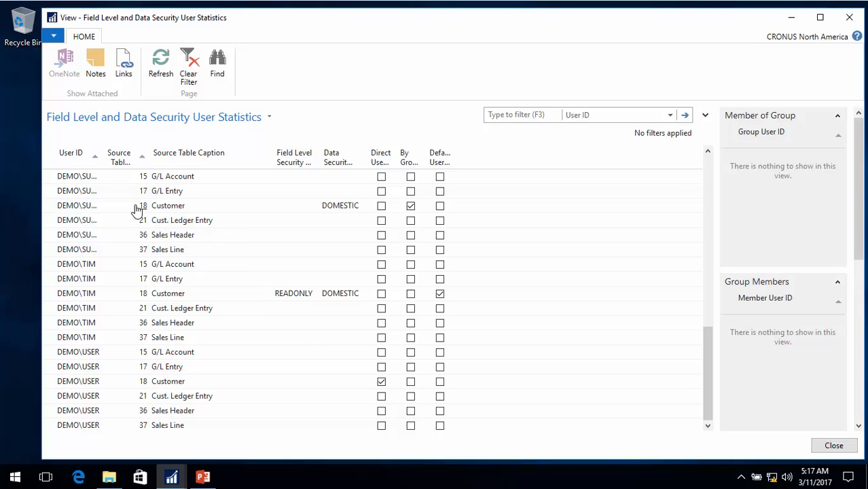
key(Escape)
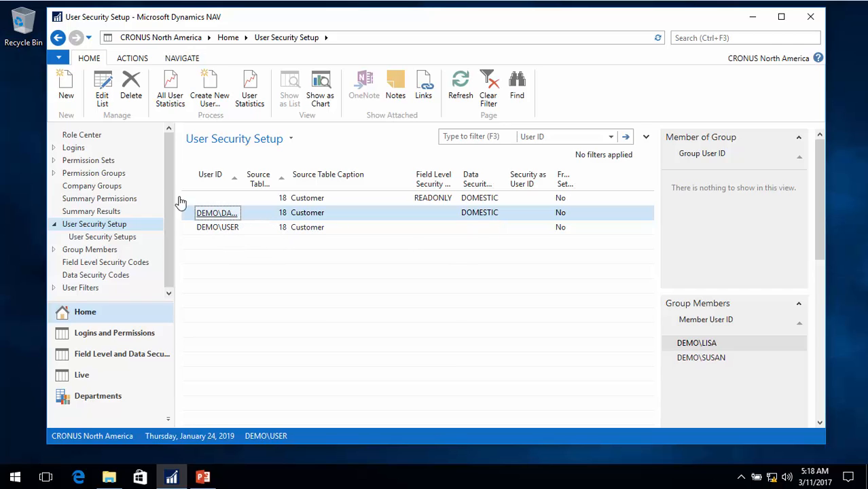
Start a new user security setup entry and create a user named SALES without authentication data for it
click(68, 88)
click(87, 193)
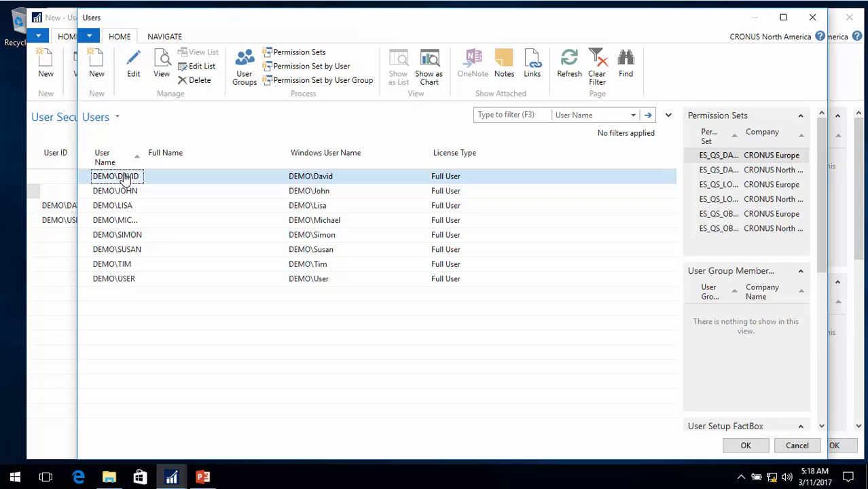
click(96, 73)
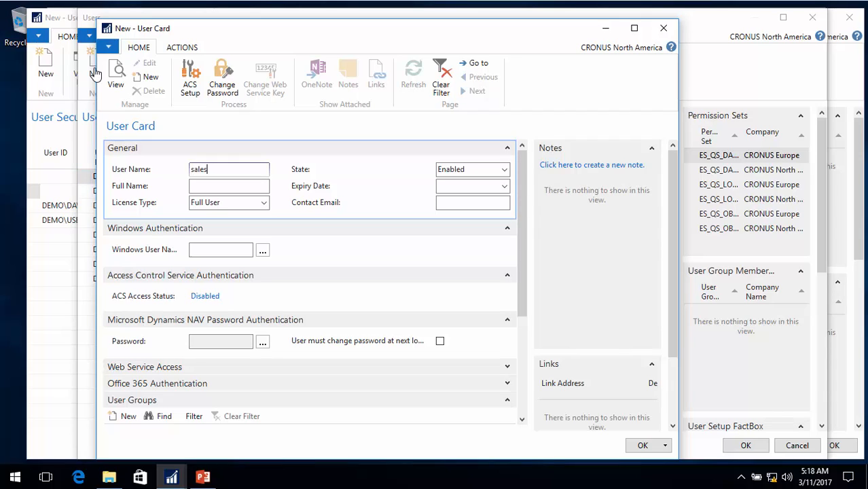
text(sales)
key(Tab)
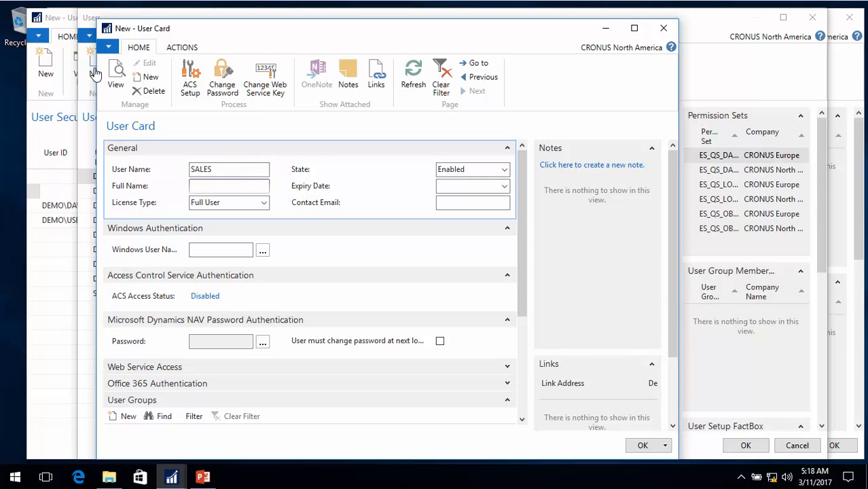
scroll(315, 394, down, 2)
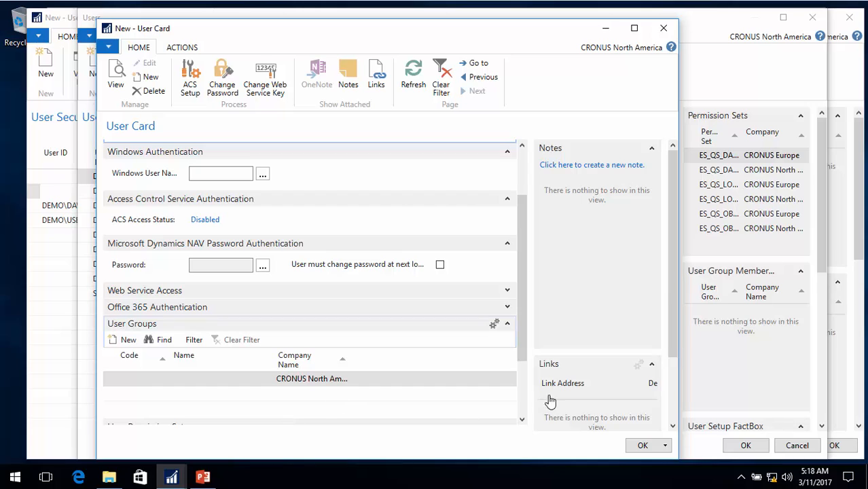
scroll(519, 407, down, 2)
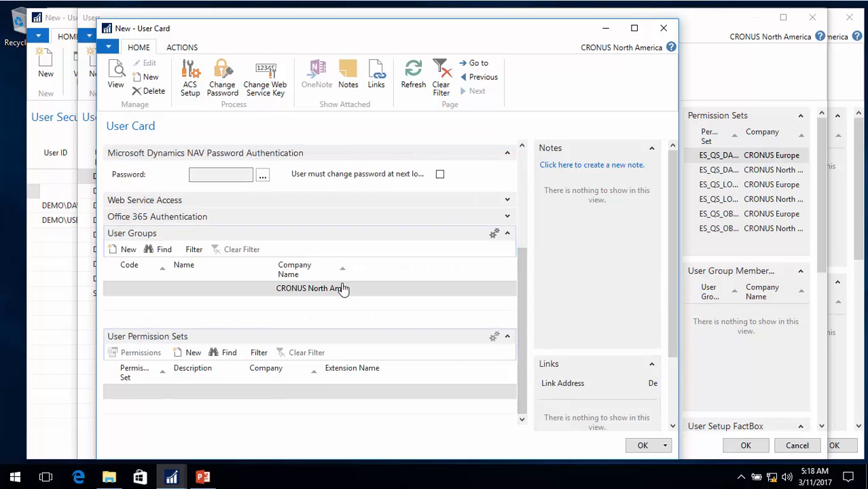
key(Escape)
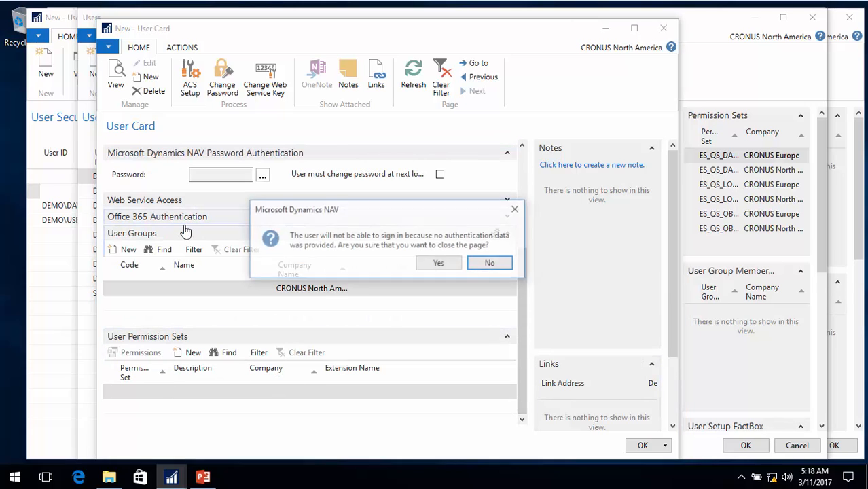
click(448, 266)
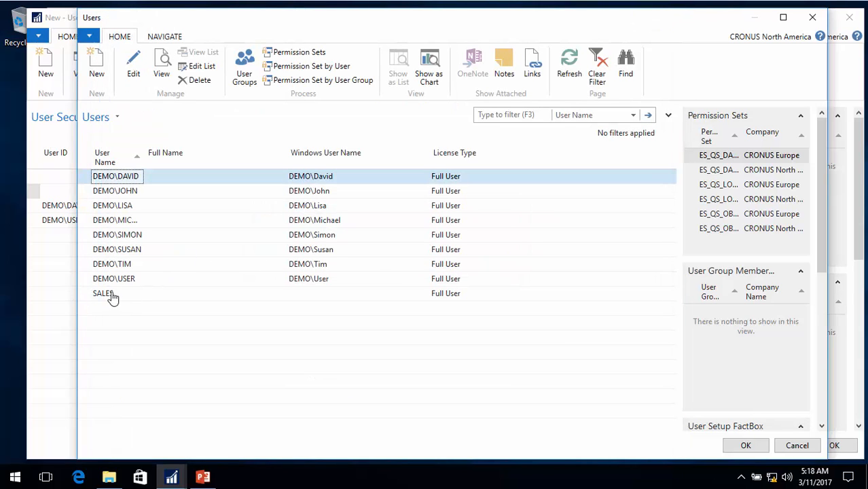
Assign user ID SALES to the new user security setup entry with source table 18 and a blank field level security code
click(110, 296)
double_click(111, 296)
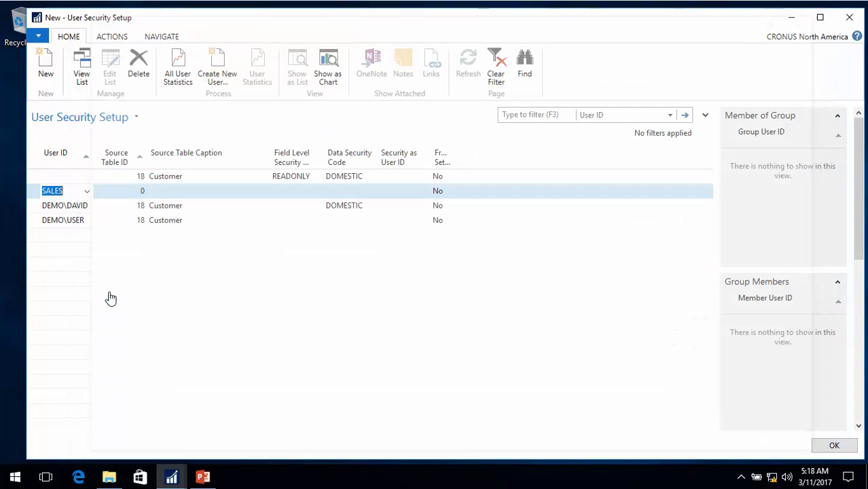
text(1)
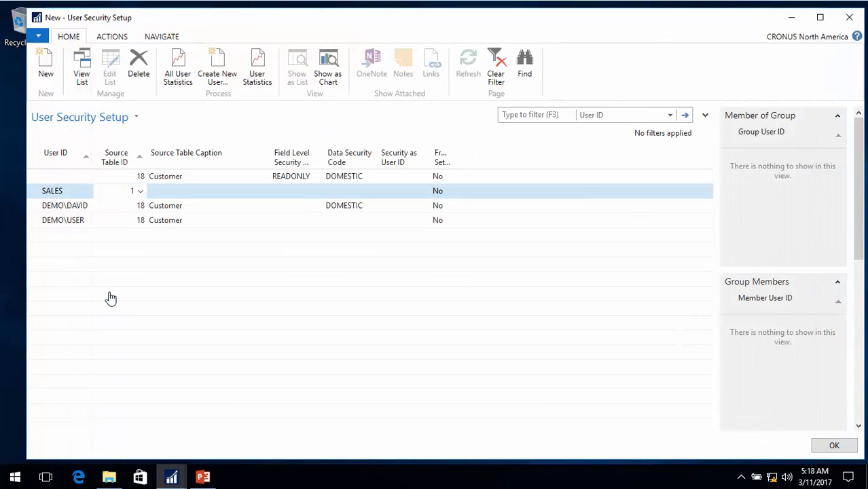
text(8)
key(Tab)
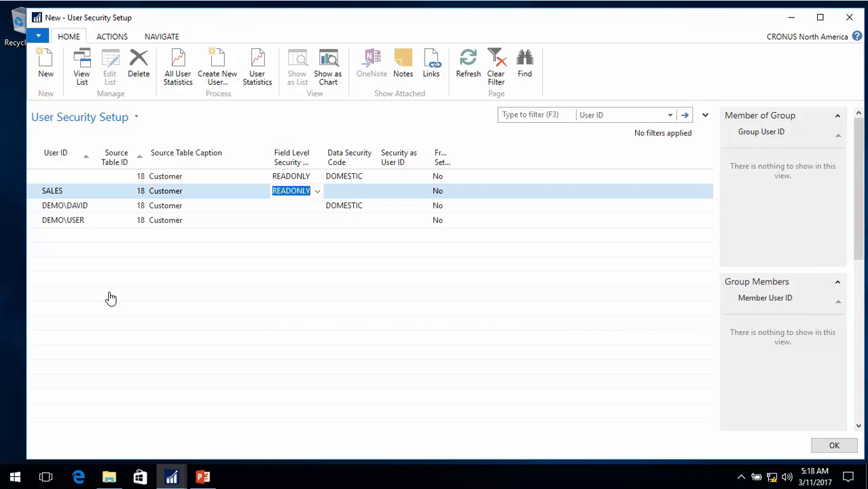
key(Delete)
key(Tab)
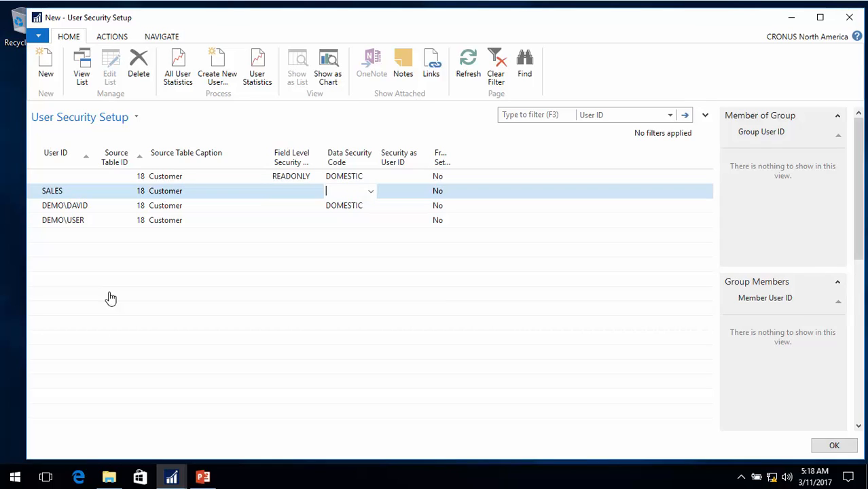
Set the data security code of the SALES user security setup entry to DOMESTIC
text(d)
key(shift+Tab)
key(shift+Tab)
key(shift+Tab)
key(shift+Tab)
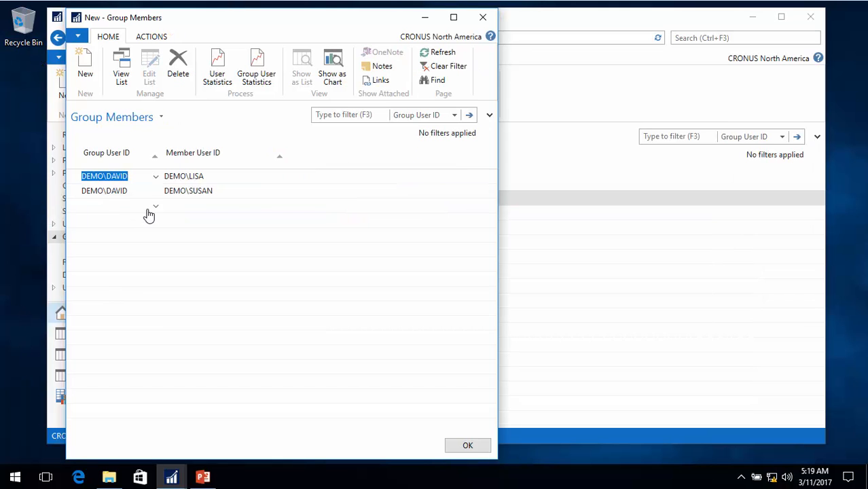
Try to add the first listed user as a member of group user ID SALES in the group members list
click(154, 213)
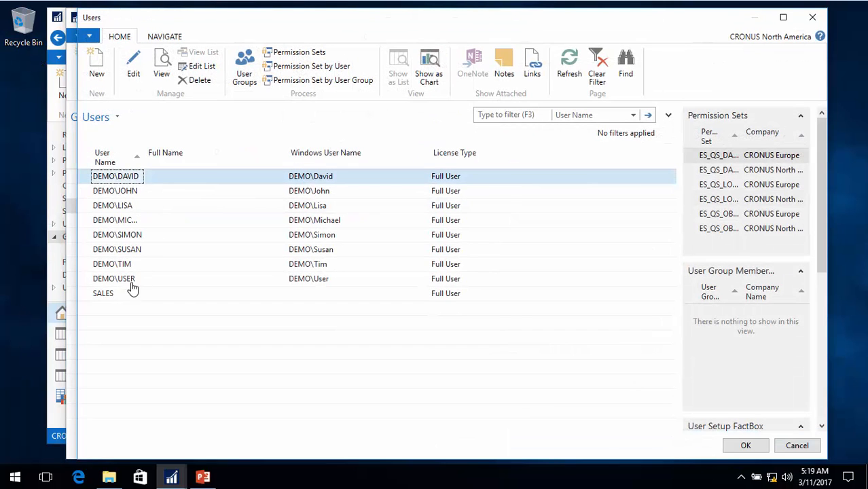
click(116, 296)
key(Tab)
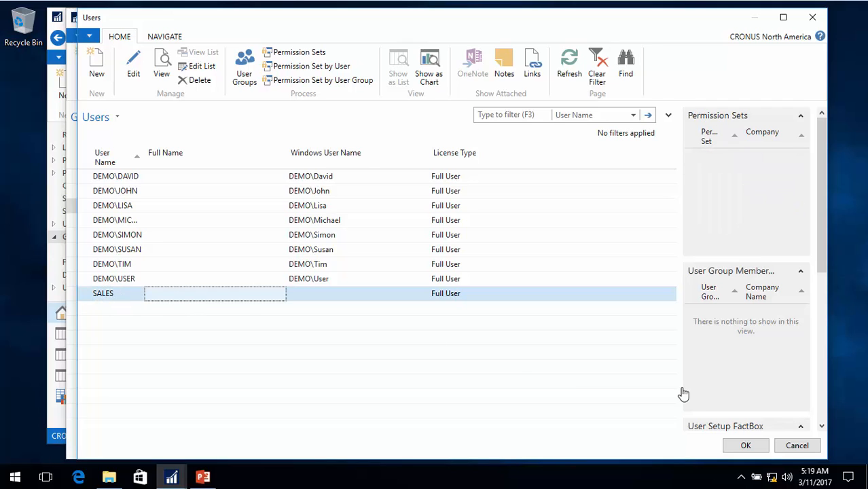
click(740, 448)
click(223, 209)
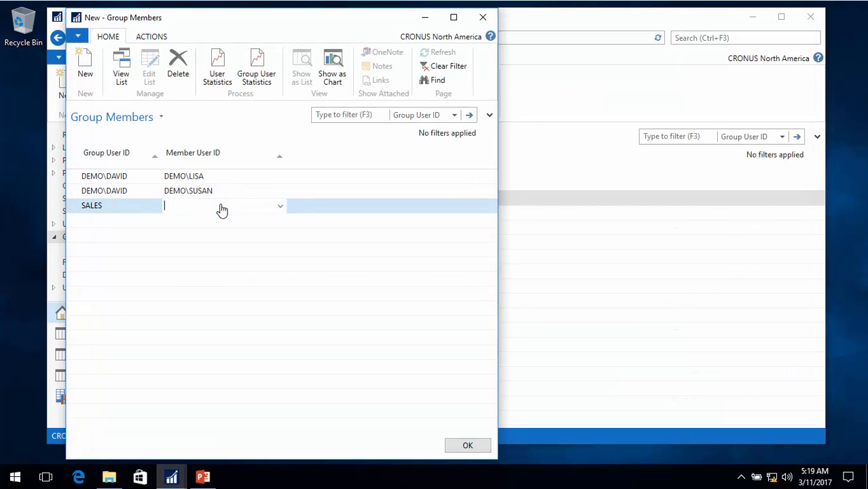
click(280, 209)
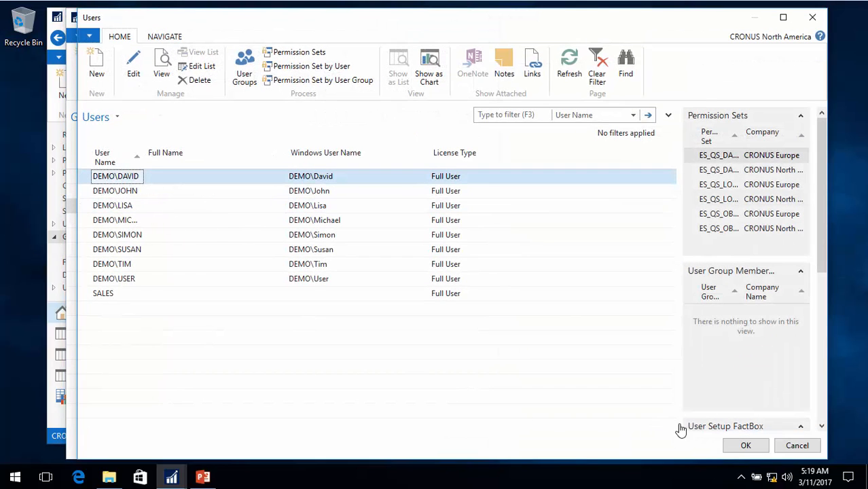
click(745, 446)
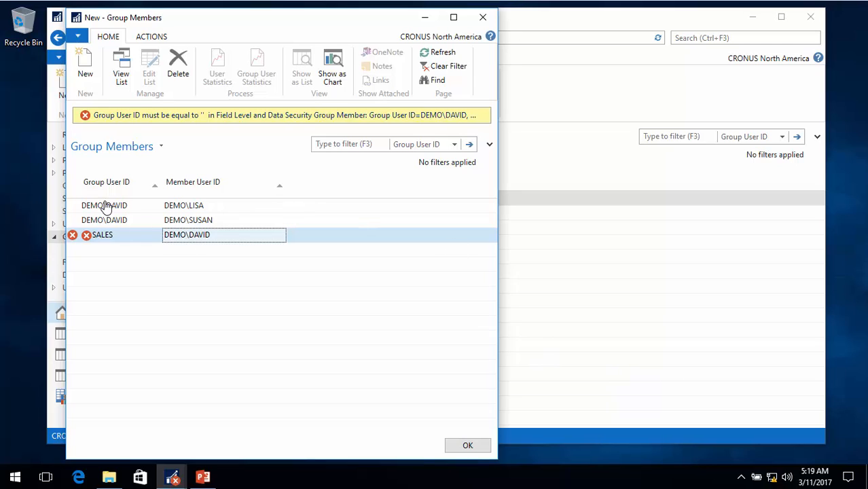
Try the third listed user as the member on the SALES row instead, and discard the new row
click(230, 243)
click(279, 237)
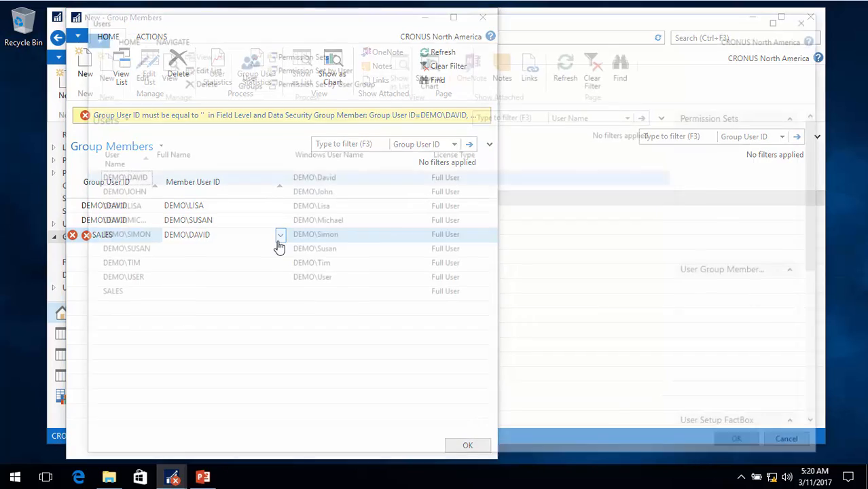
click(123, 205)
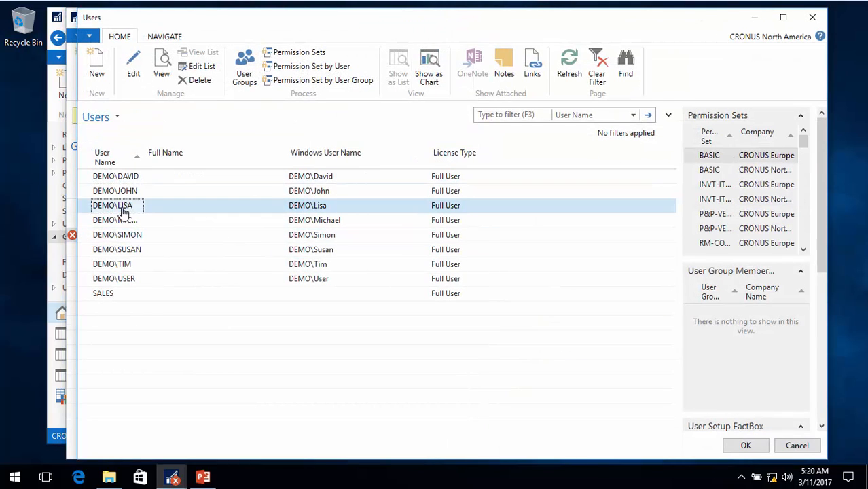
double_click(123, 211)
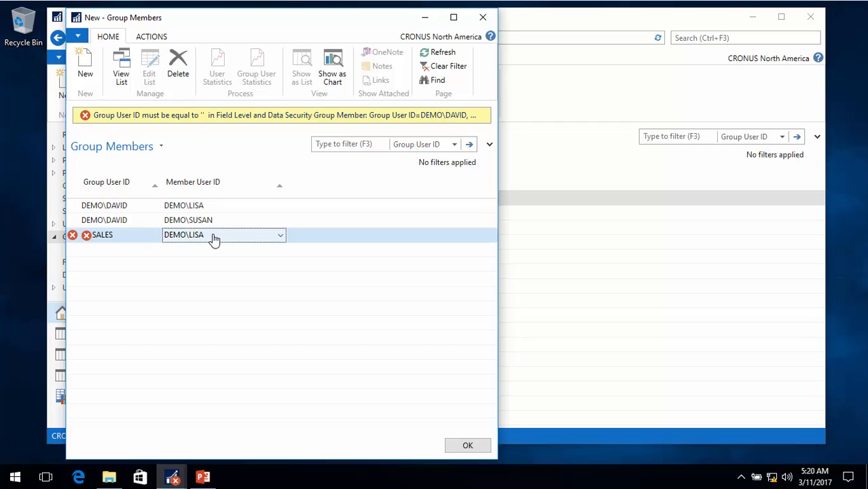
key(Escape)
click(333, 257)
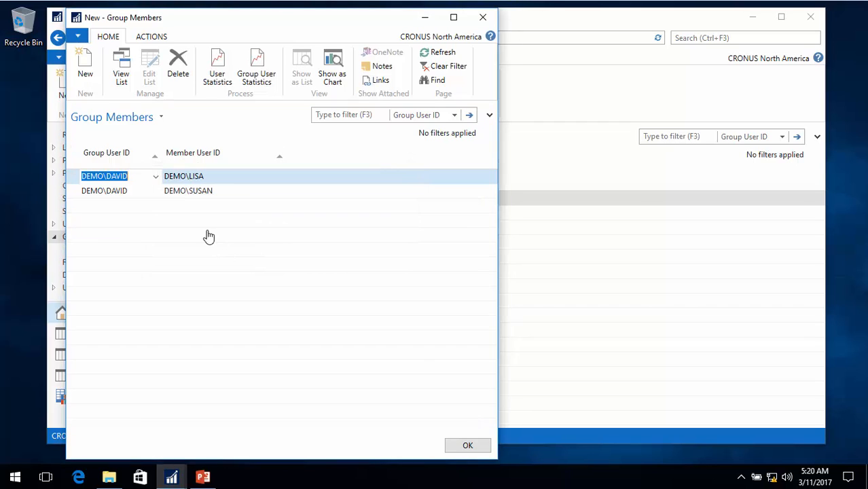
Try to add a new SALES group row with the third listed user and discard the unsaved changes by refreshing
click(134, 212)
click(157, 206)
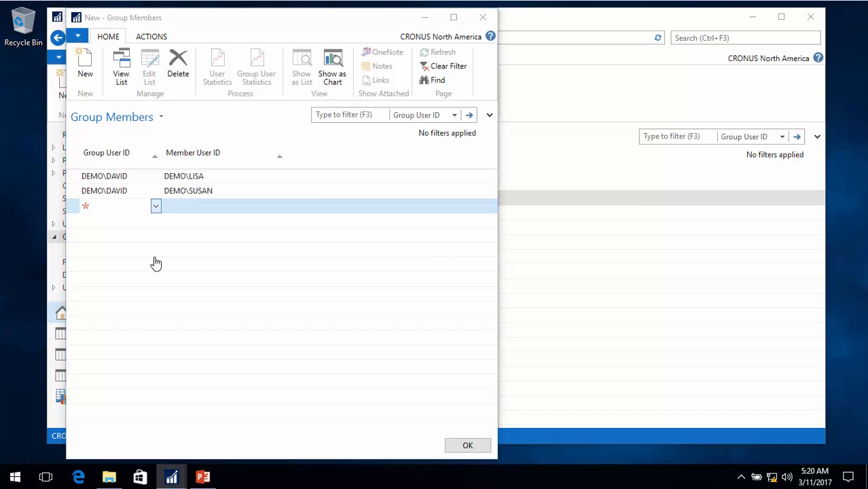
double_click(103, 294)
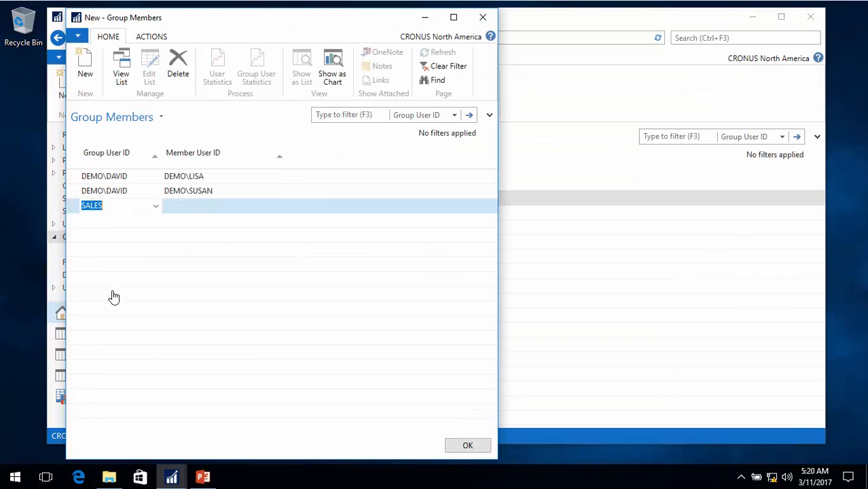
click(281, 209)
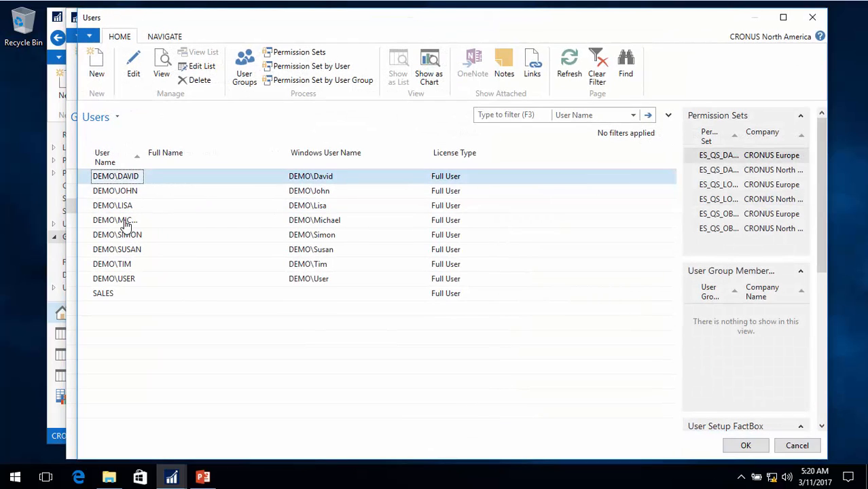
click(119, 210)
double_click(119, 211)
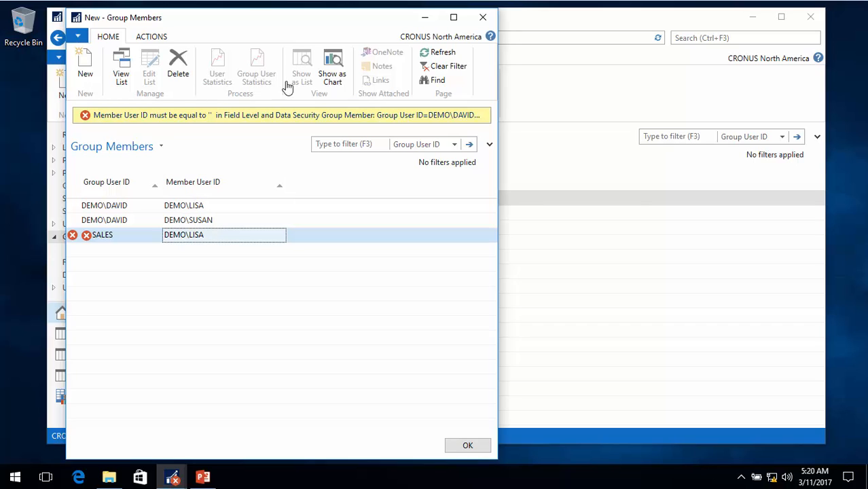
click(435, 53)
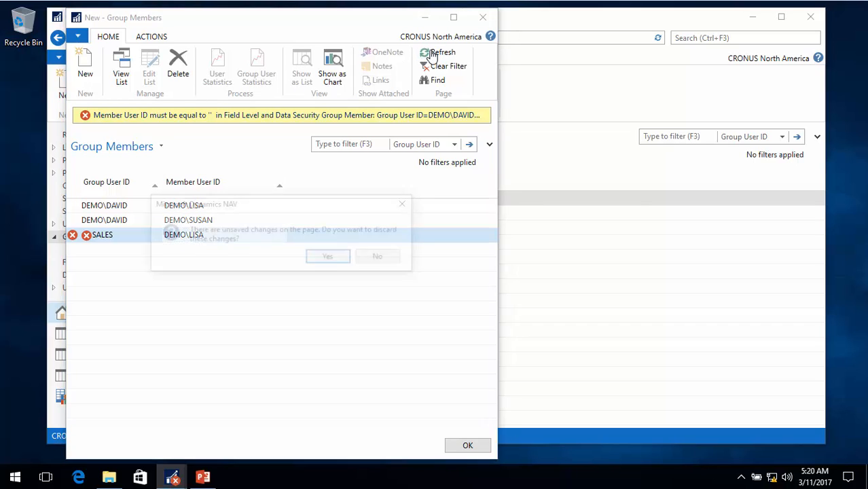
click(329, 259)
Delete both existing group member rows and confirm the deletion
click(74, 165)
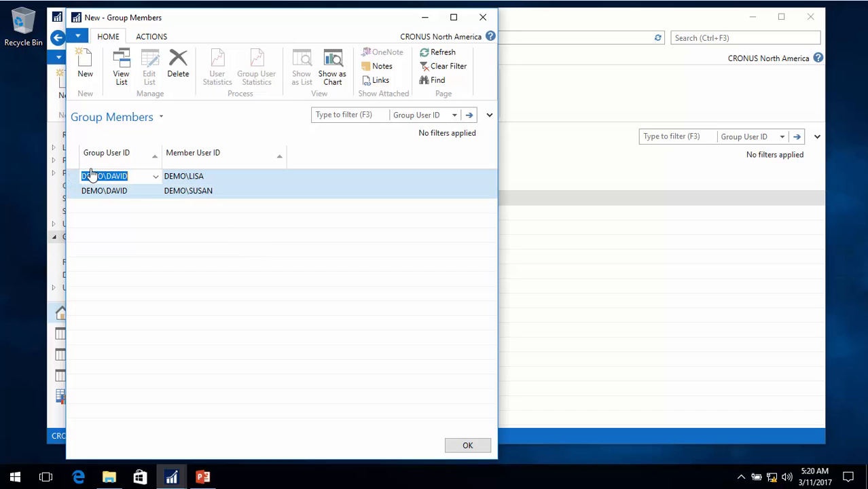
click(178, 73)
click(259, 259)
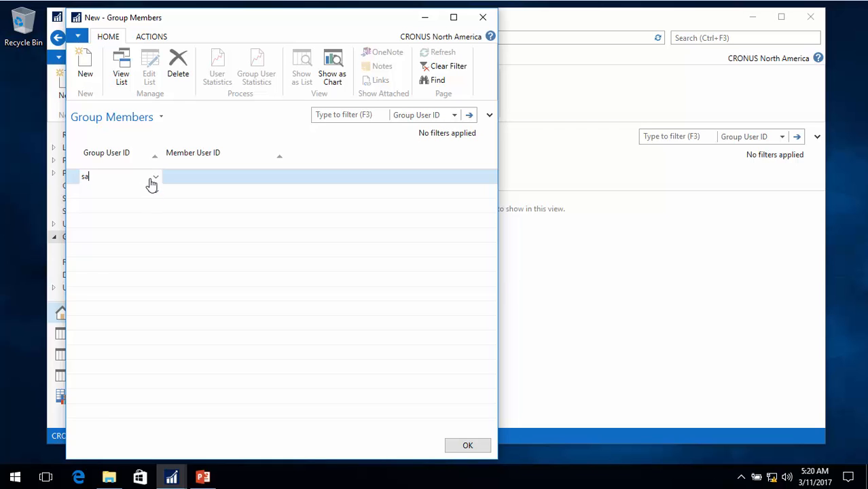
Add the first listed user as a member of group user ID SALES
click(154, 179)
double_click(95, 292)
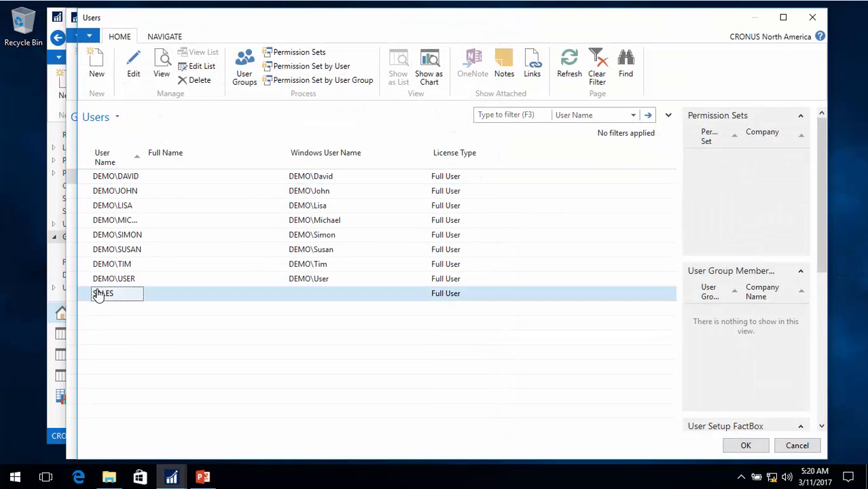
click(178, 180)
click(278, 178)
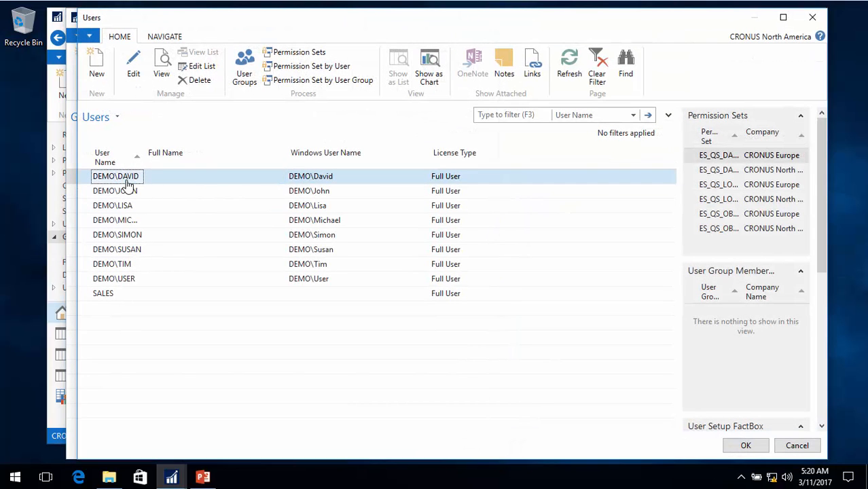
double_click(126, 180)
Add the third listed user as a second member under the same group user ID SALES
click(145, 197)
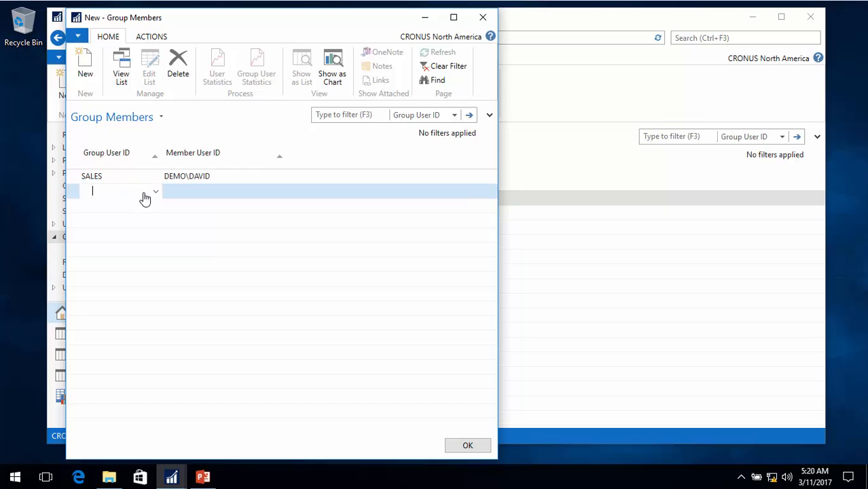
key(Tab)
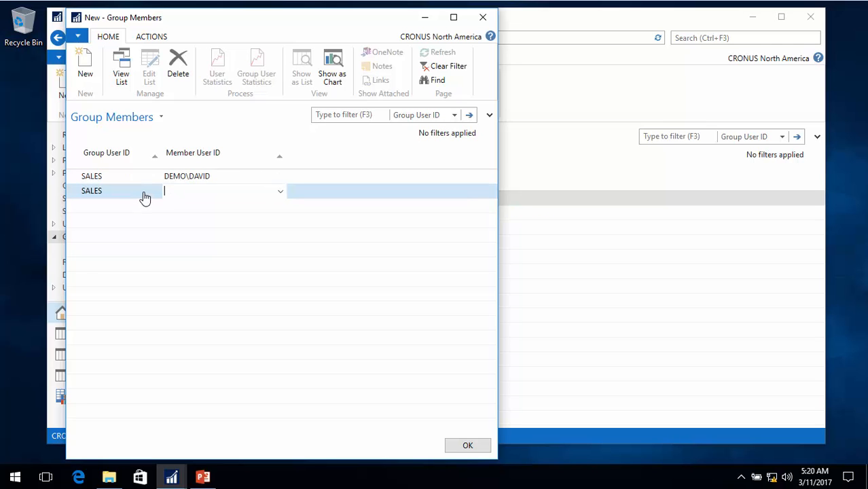
key(F4)
key(Down)
key(Down)
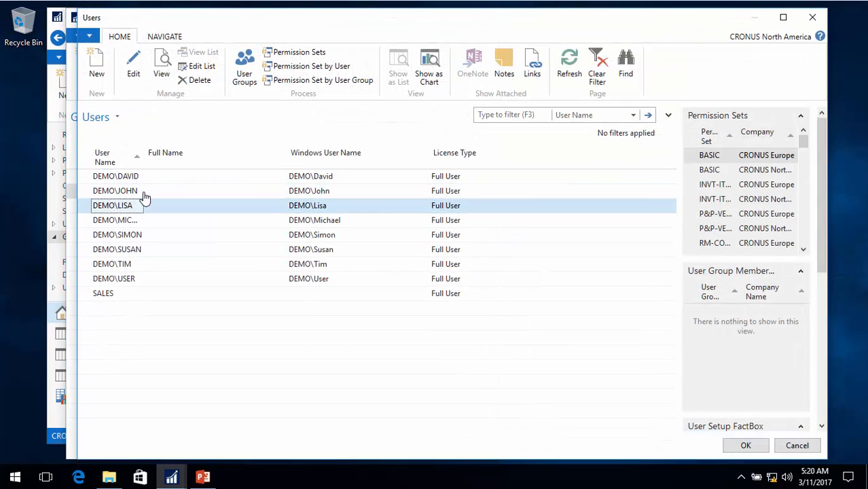
key(Return)
key(Return)
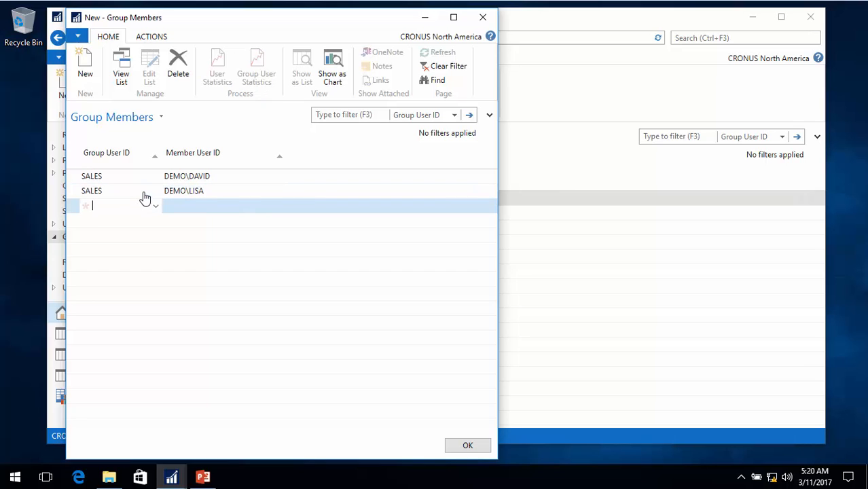
Add the sixth listed user as a third member of the SALES group and close the group members editor
key(F8)
key(Tab)
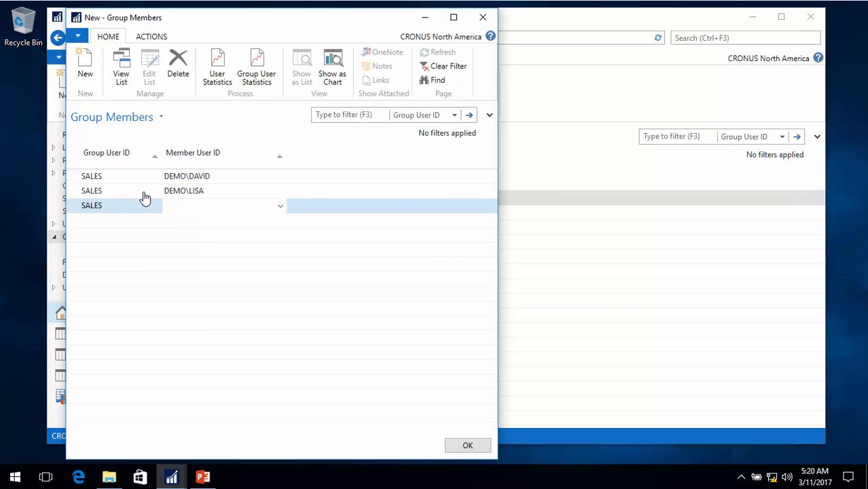
key(F4)
click(151, 252)
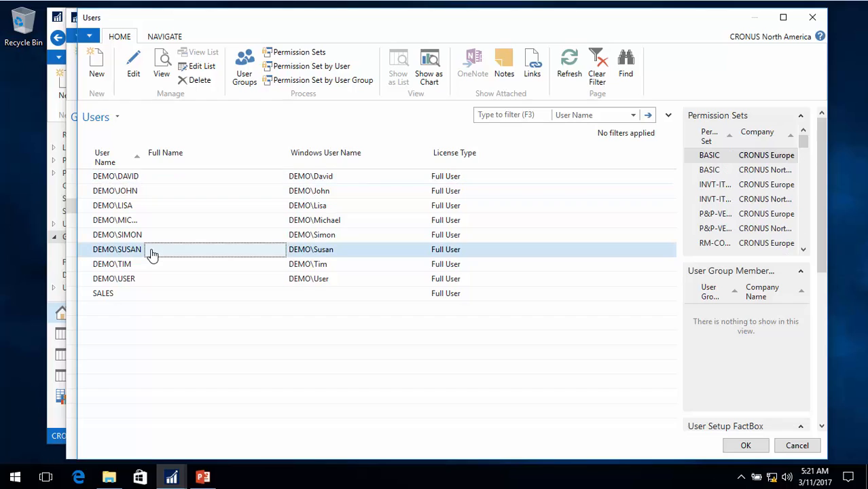
key(Return)
key(Up)
key(Up)
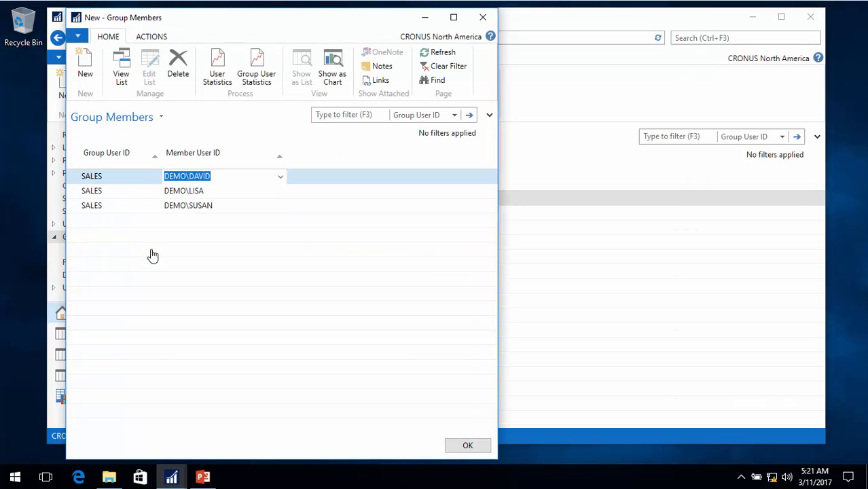
key(Escape)
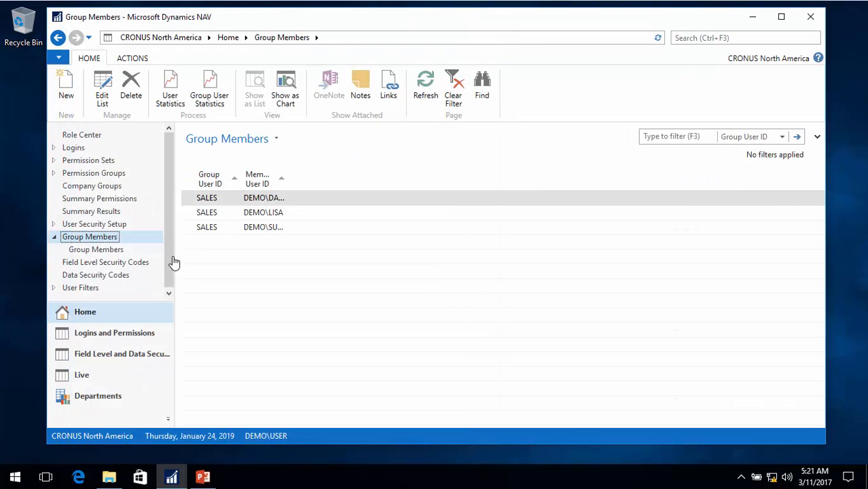
Check the SALES group's members in the user security setup and examine the Customer table security of all users in the statistics
click(83, 225)
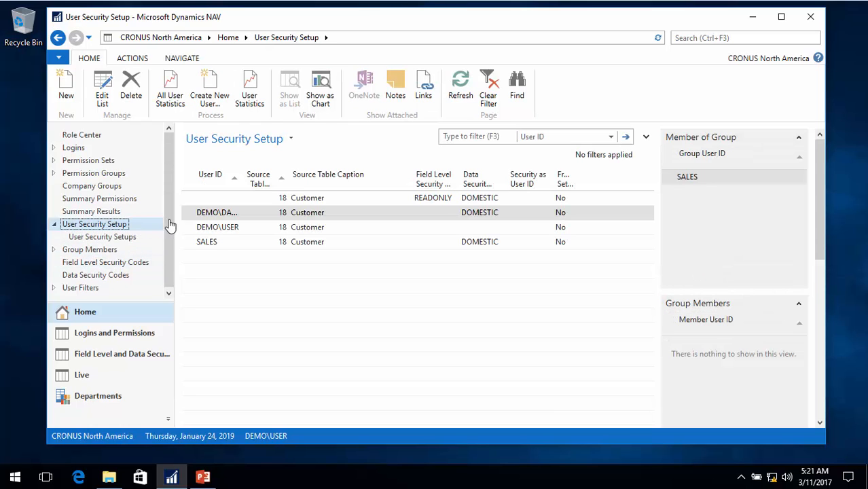
click(212, 243)
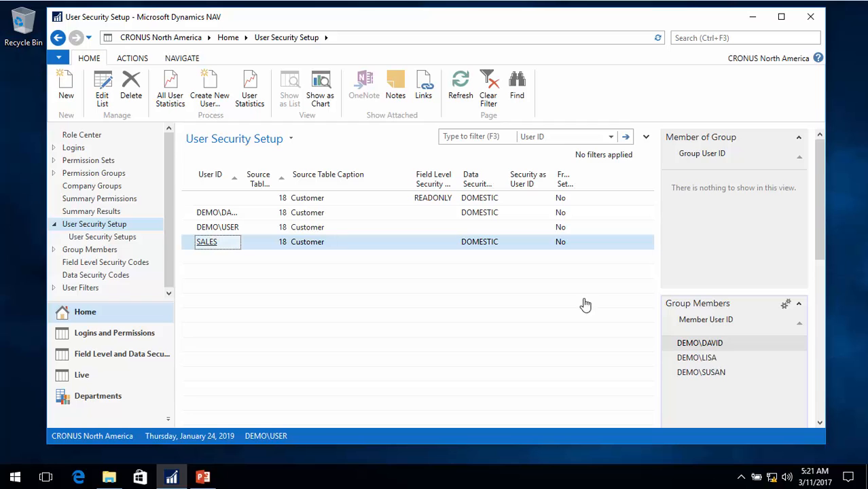
click(170, 95)
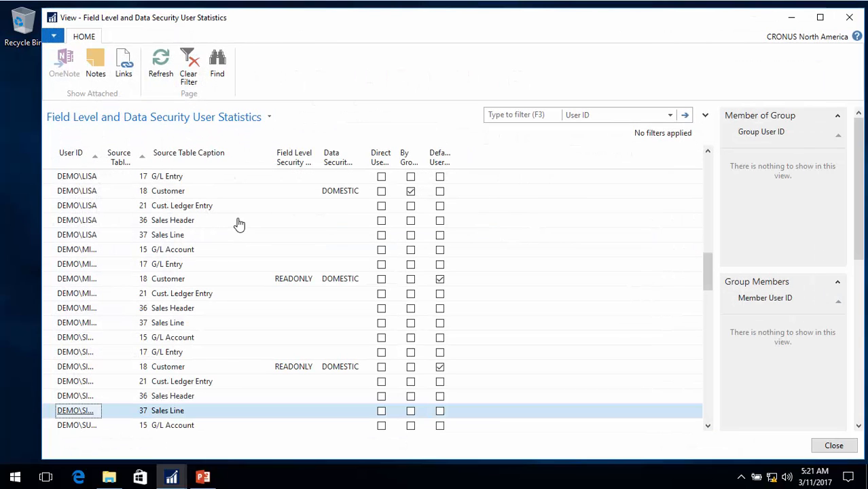
scroll(240, 224, up, 5)
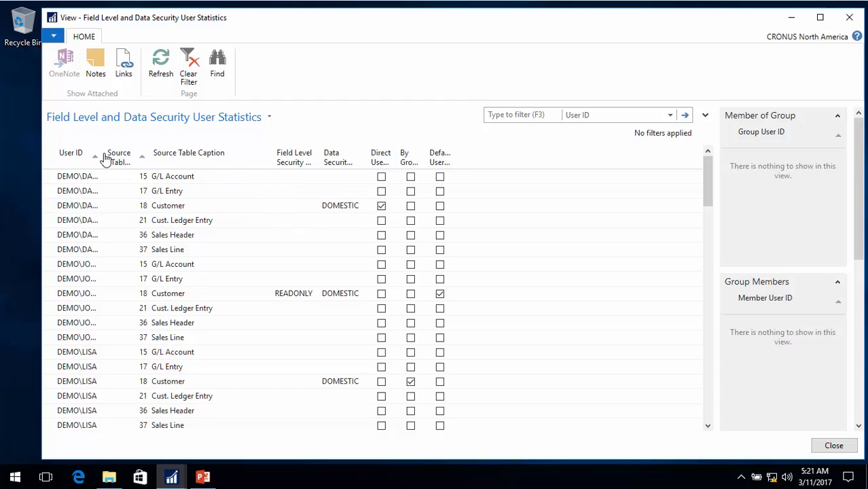
drag(102, 156, 163, 156)
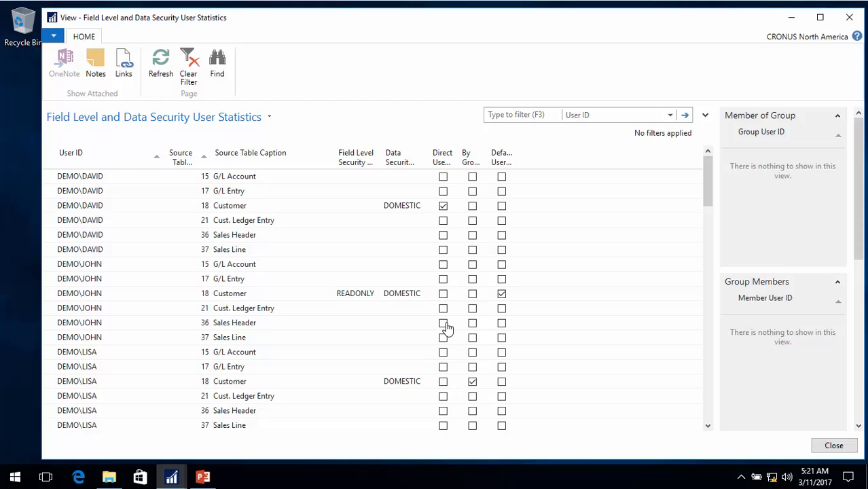
scroll(447, 329, down, 6)
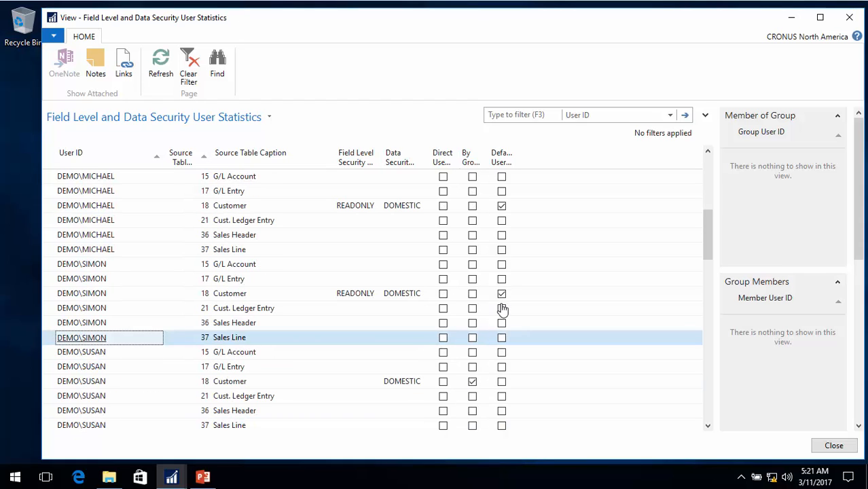
scroll(502, 309, down, 3)
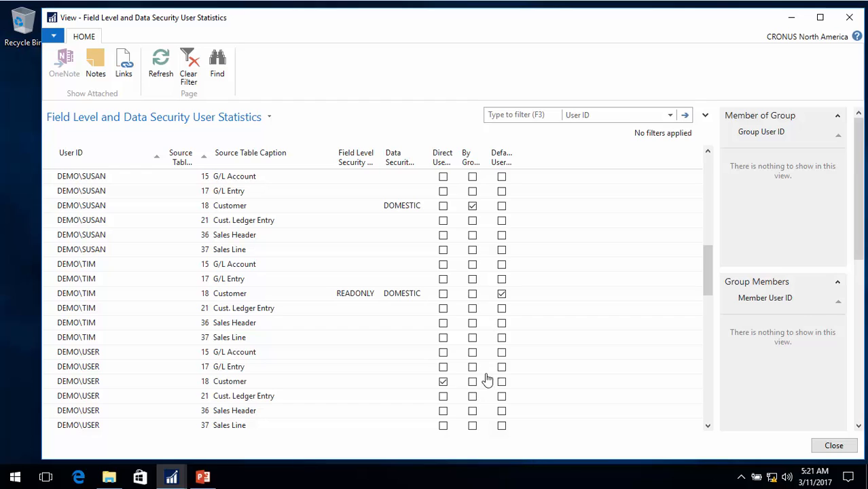
scroll(476, 400, down, 2)
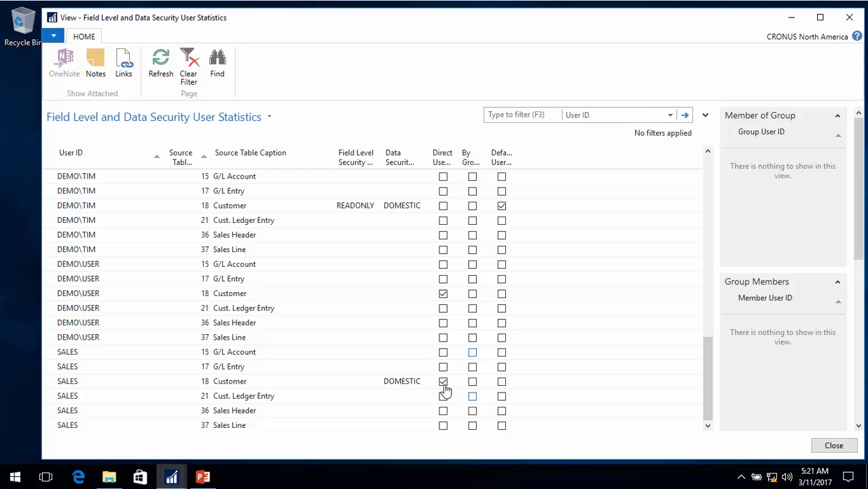
Close the user statistics, examine the copy options in the Field Level and Data Security Setup, and return to the User Security Setup list
key(Escape)
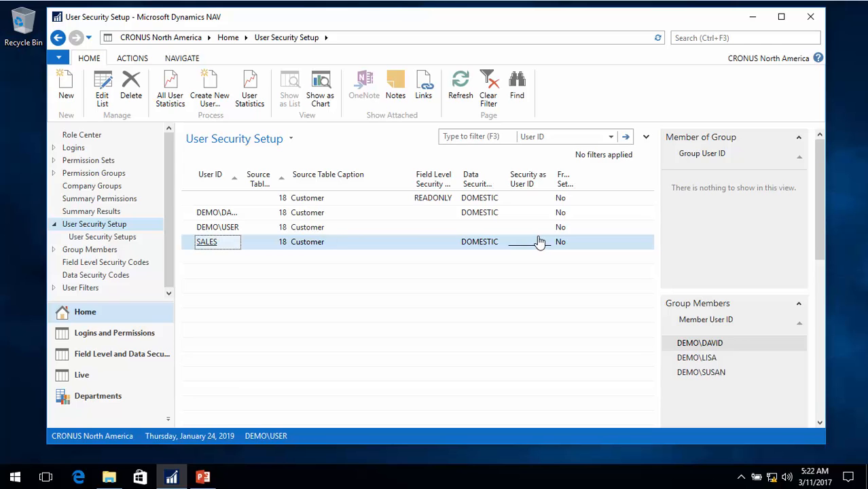
click(99, 136)
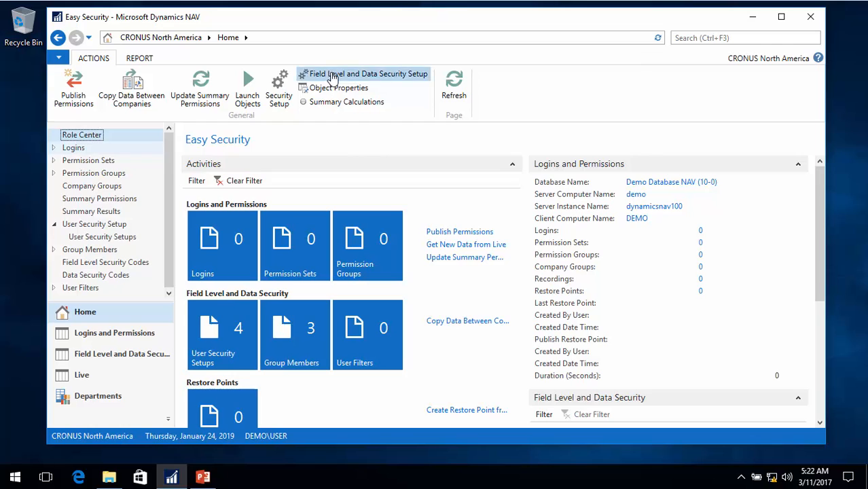
click(332, 76)
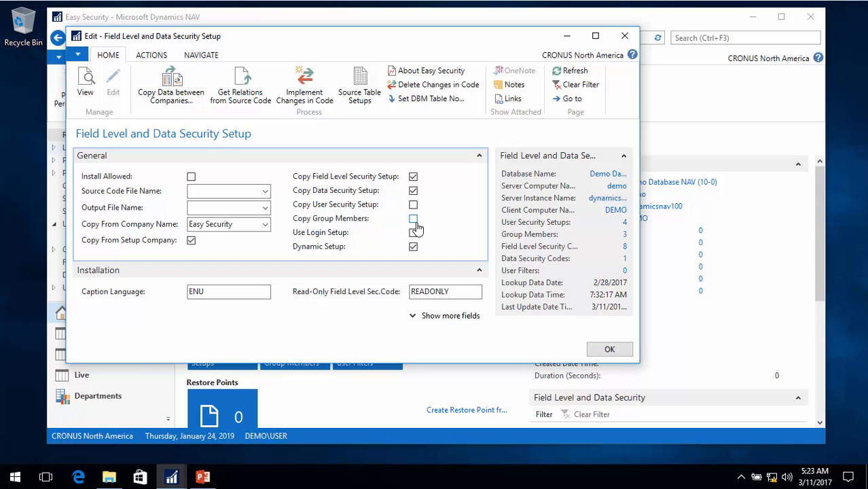
key(Escape)
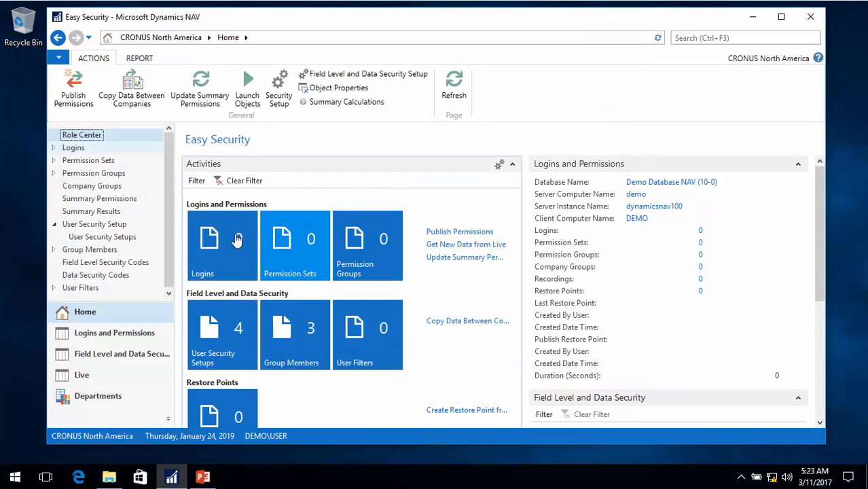
click(90, 227)
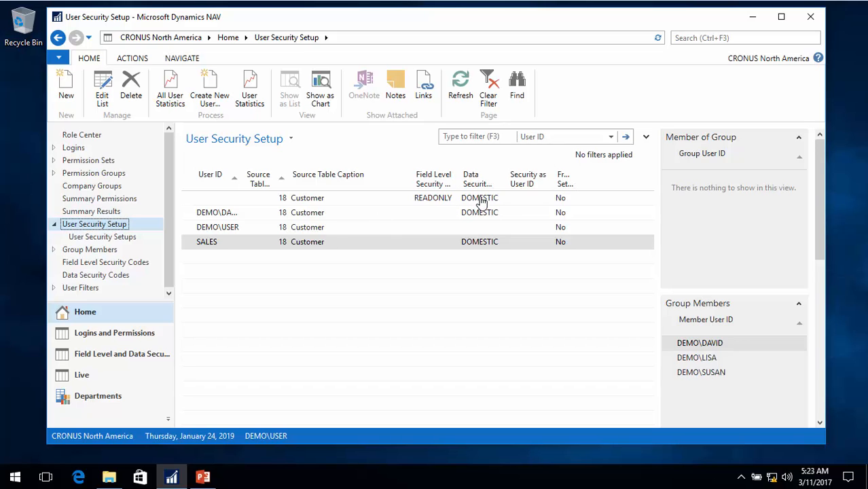
Create a default user filter with a blank User ID and the Customer No. filter 10000..20000
click(85, 289)
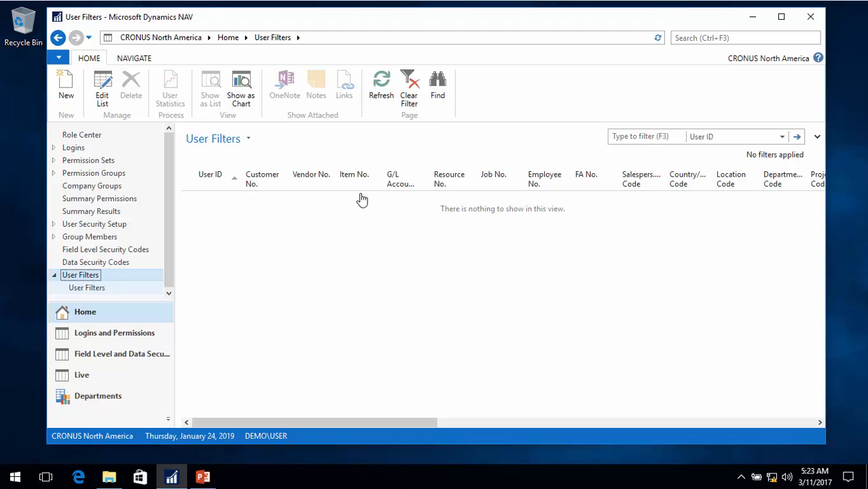
click(65, 92)
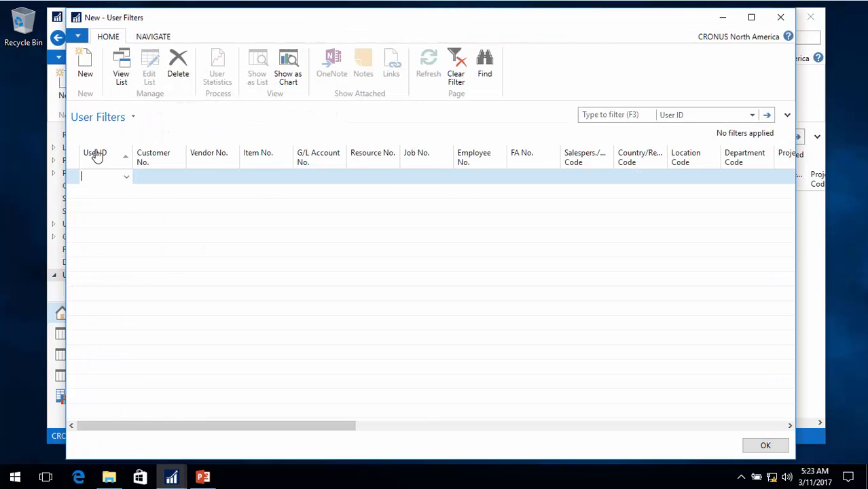
key(Tab)
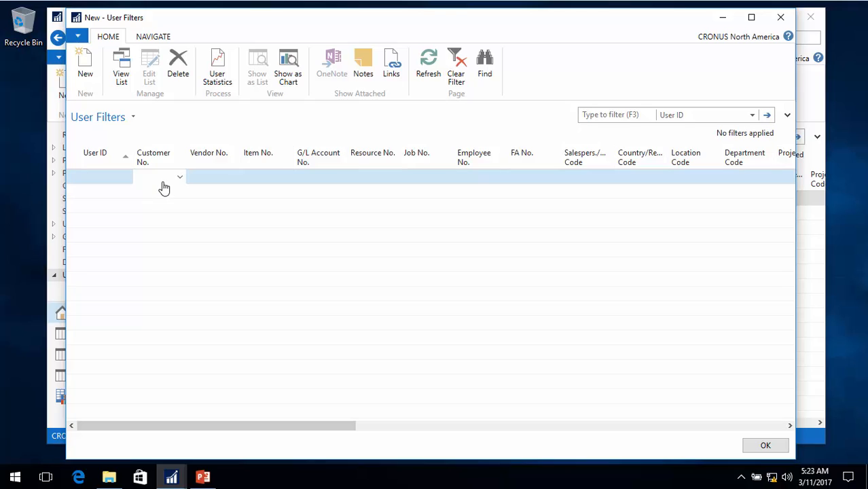
text(10000)
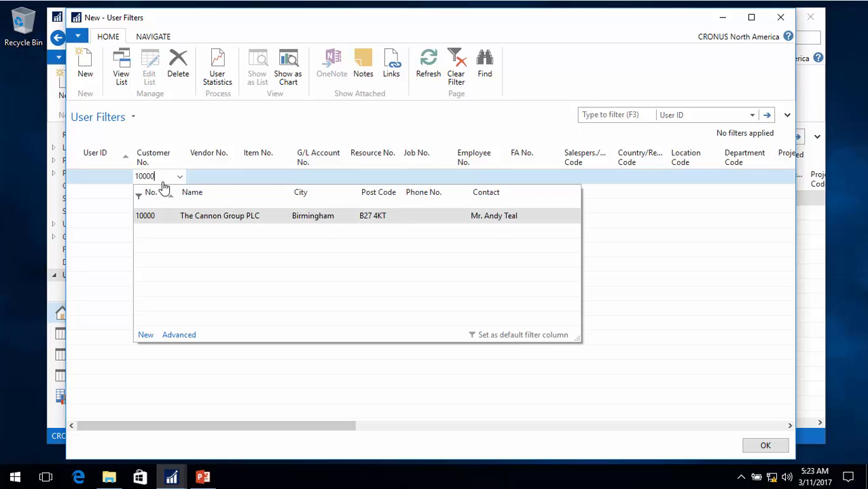
text(..20000)
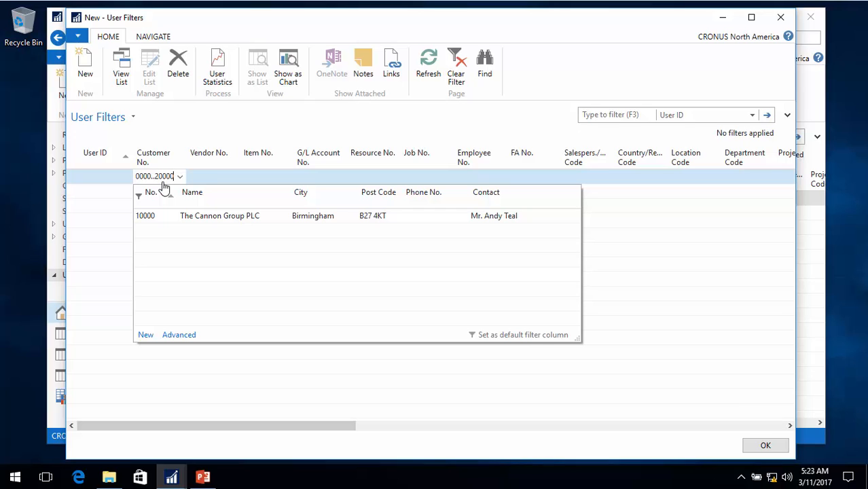
key(Tab)
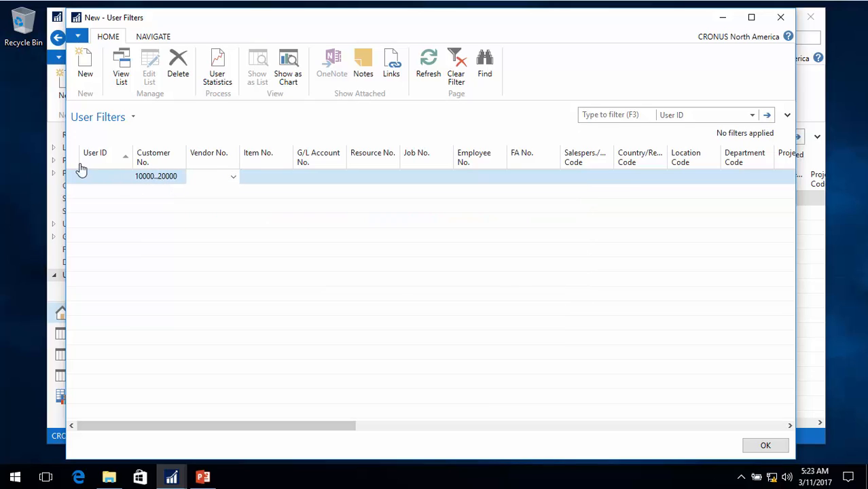
Add a user filter line for DEMO\USER with a blank Customer No. filter and close the user filters editor
click(124, 196)
key(Escape)
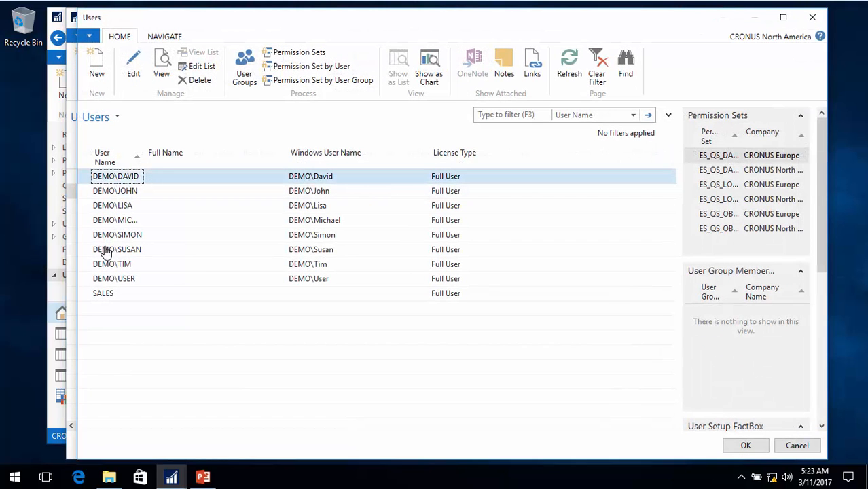
click(118, 281)
double_click(120, 284)
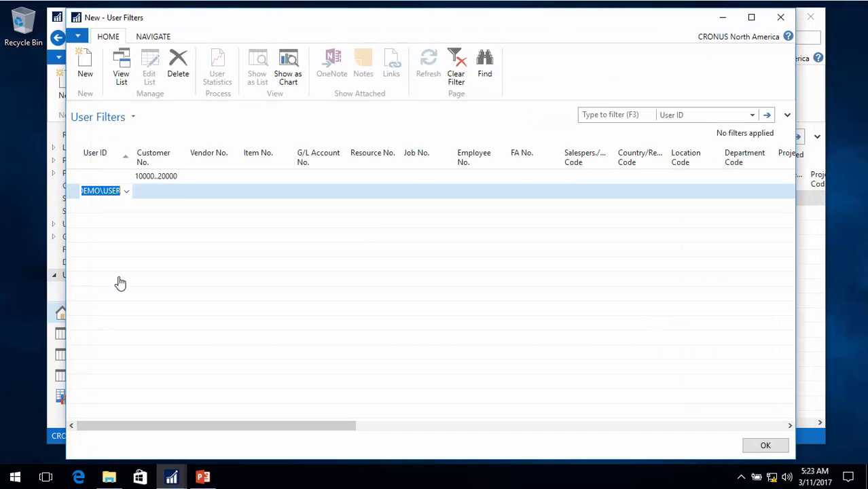
key(Tab)
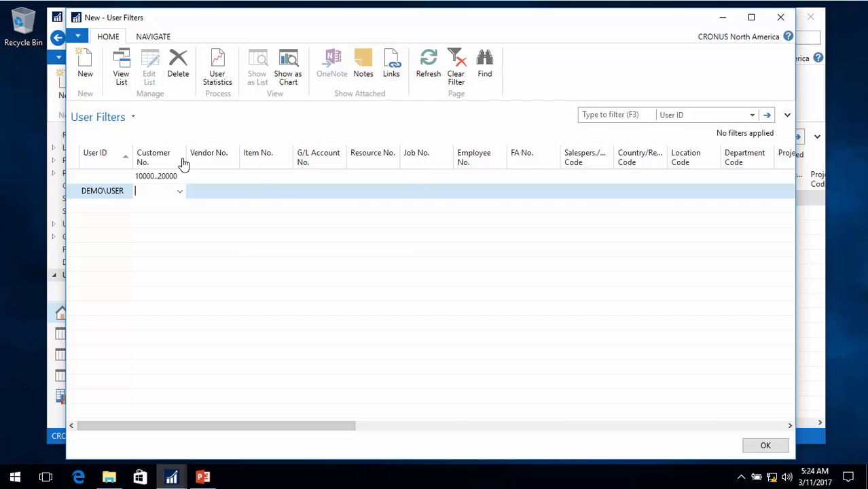
key(Escape)
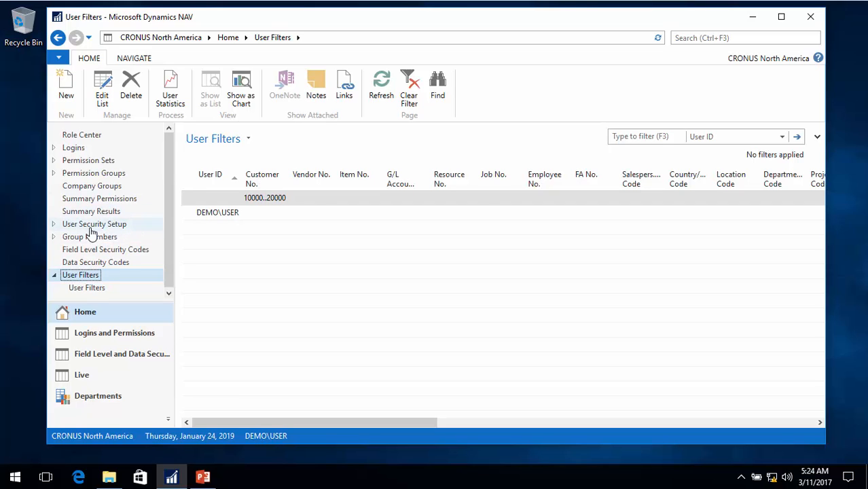